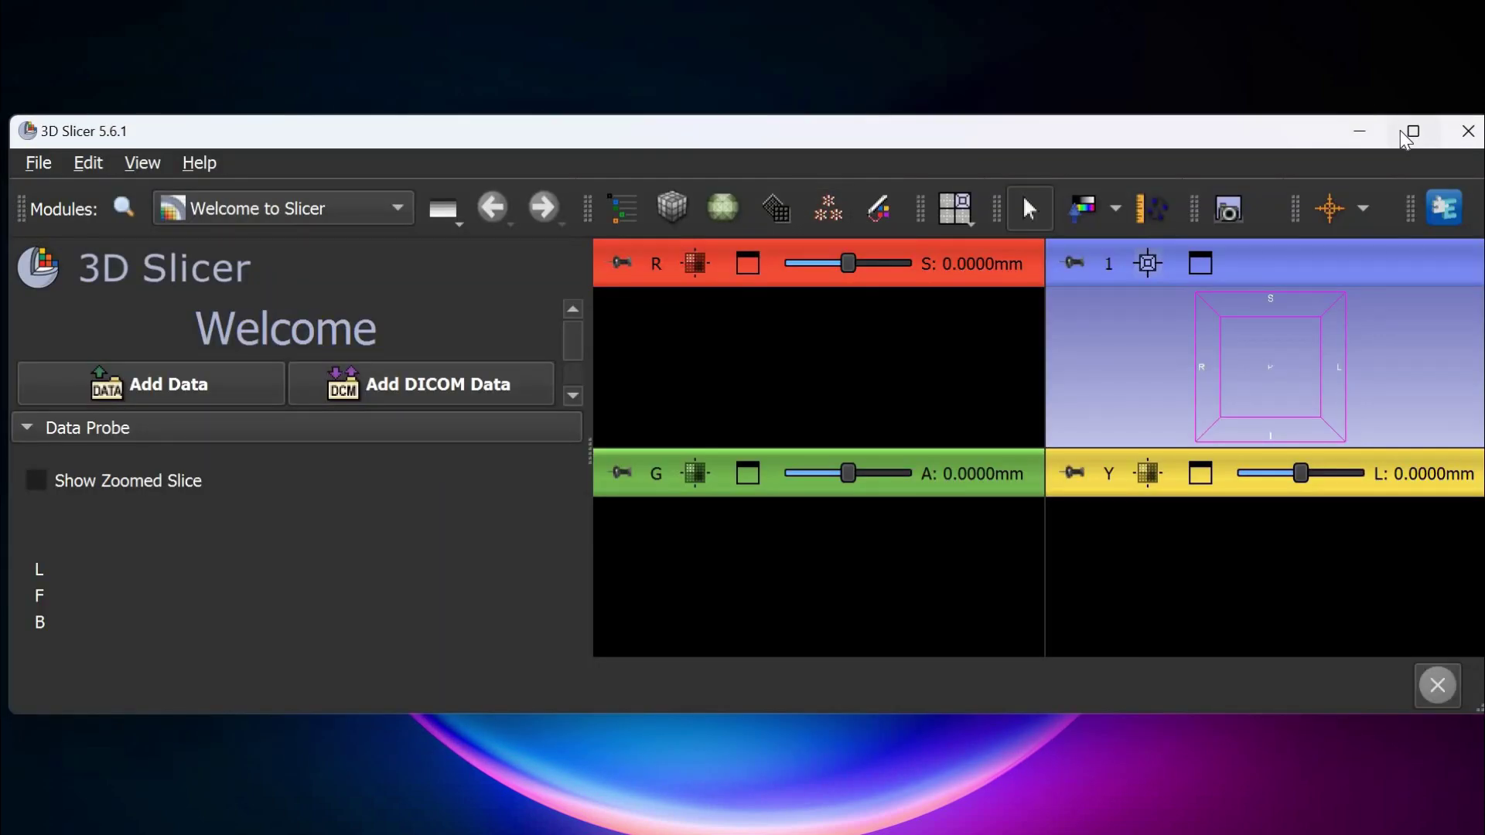
- Maximize the 3D Slicer window and enlarge the 3D view to fill the whole layout
left_click(1412, 132)
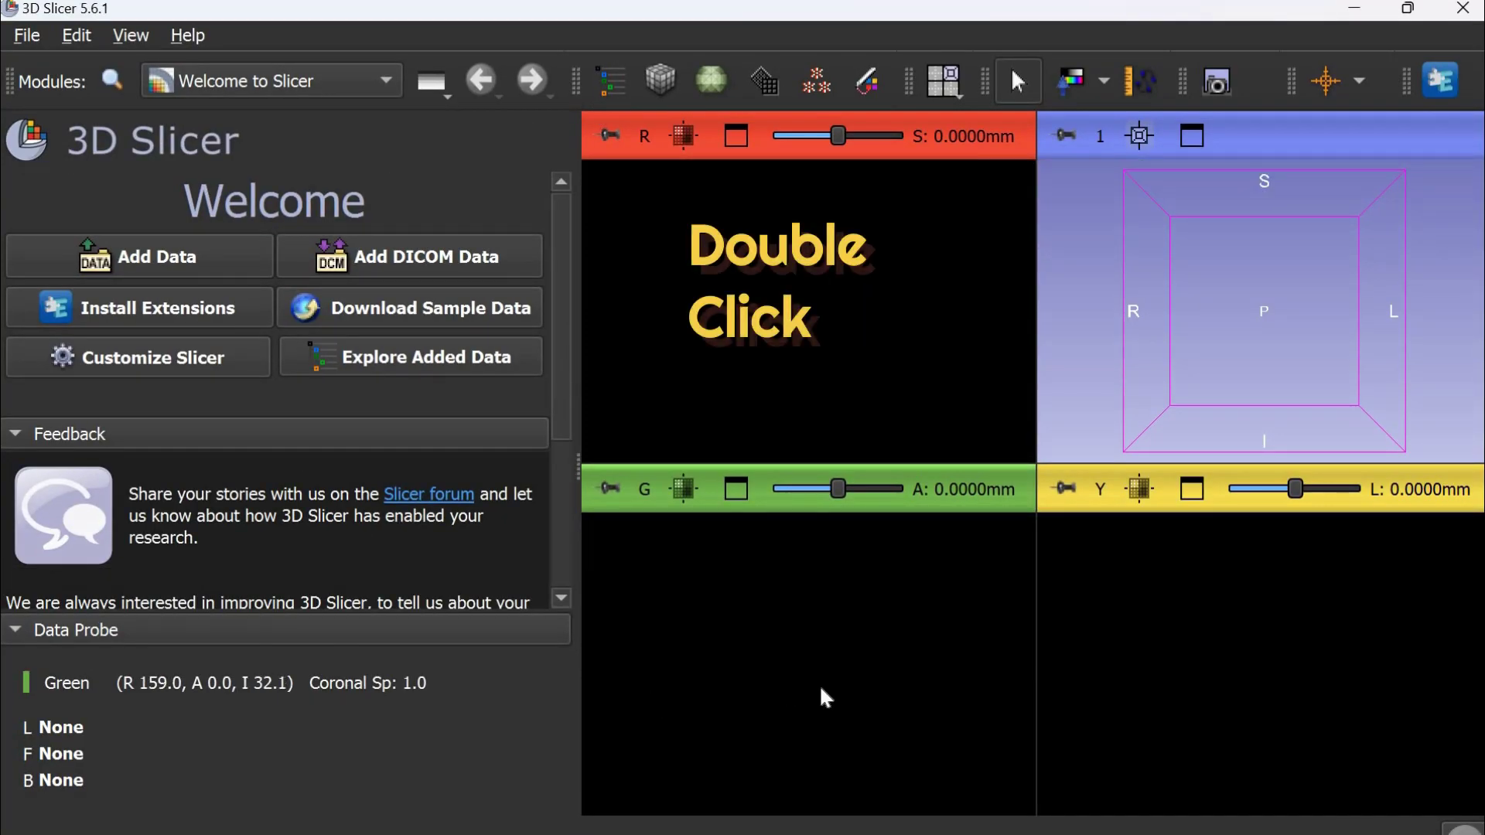
double_click(823, 304)
double_click(822, 304)
double_click(1222, 276)
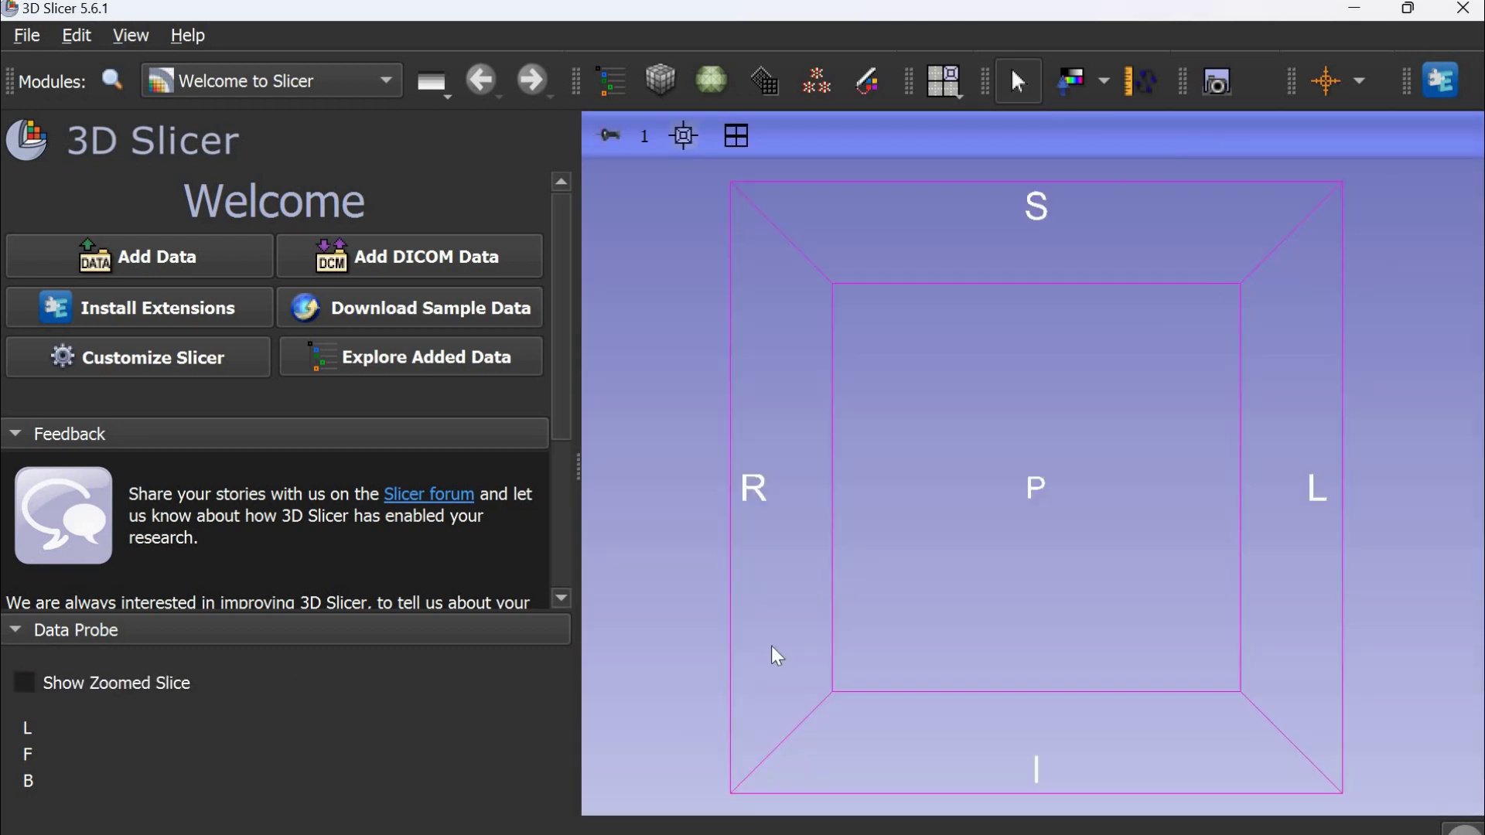
- Load 002_SA_ES.nii from Explorer through Add Data as a Volume
left_click(28, 38)
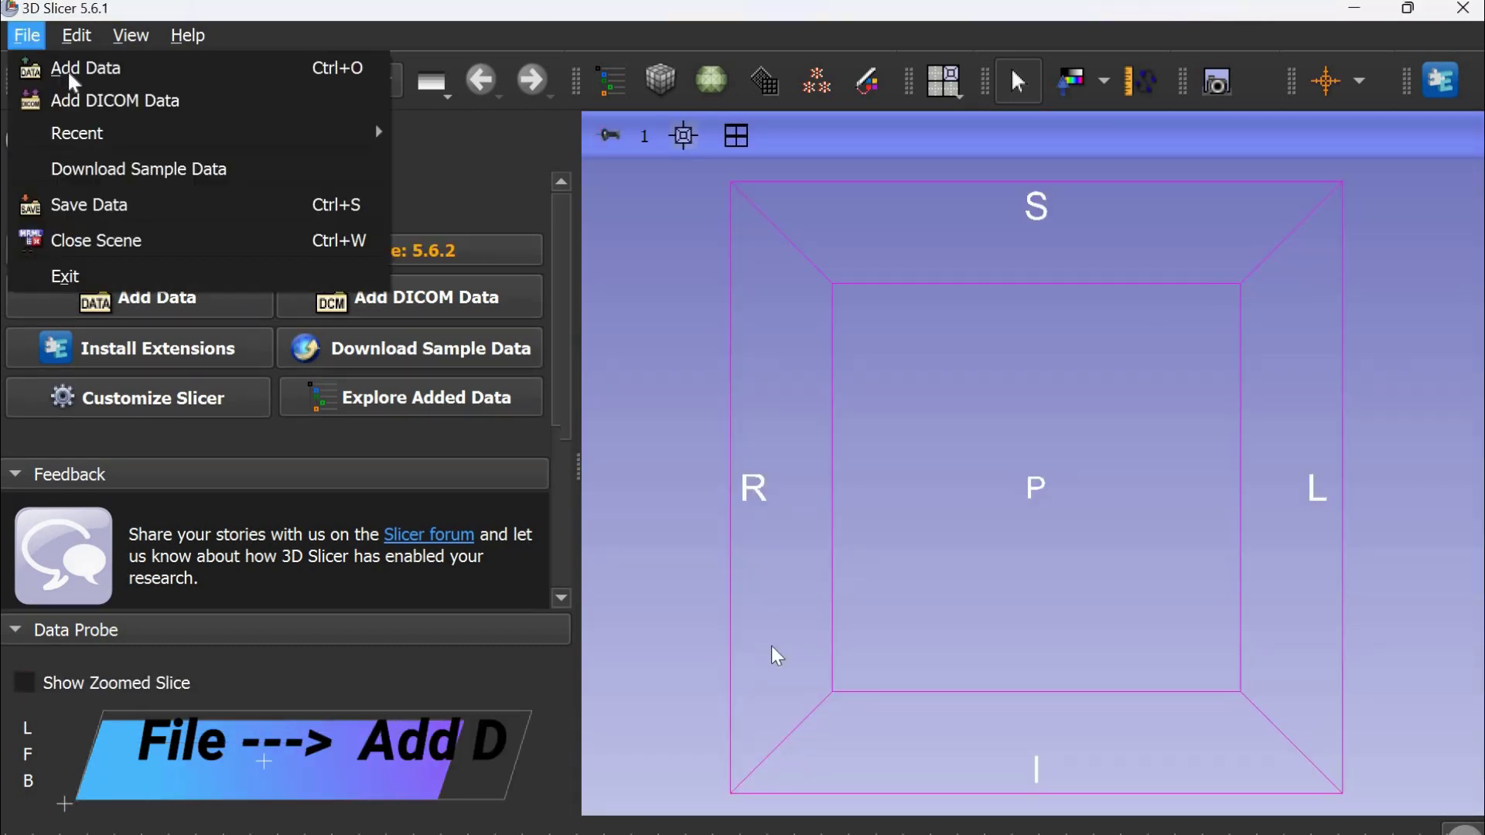
left_click(46, 62)
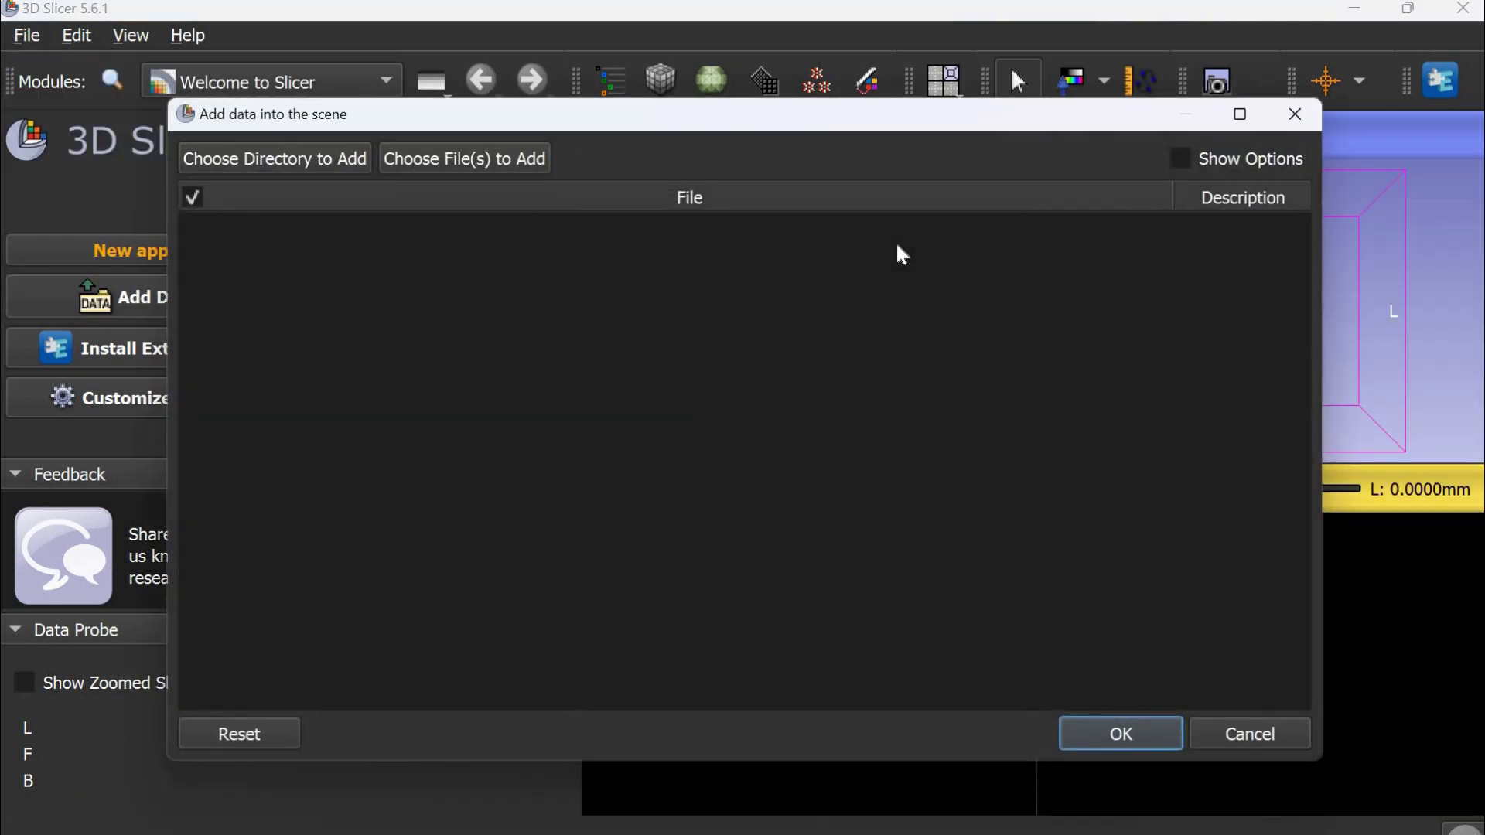
key("Escape")
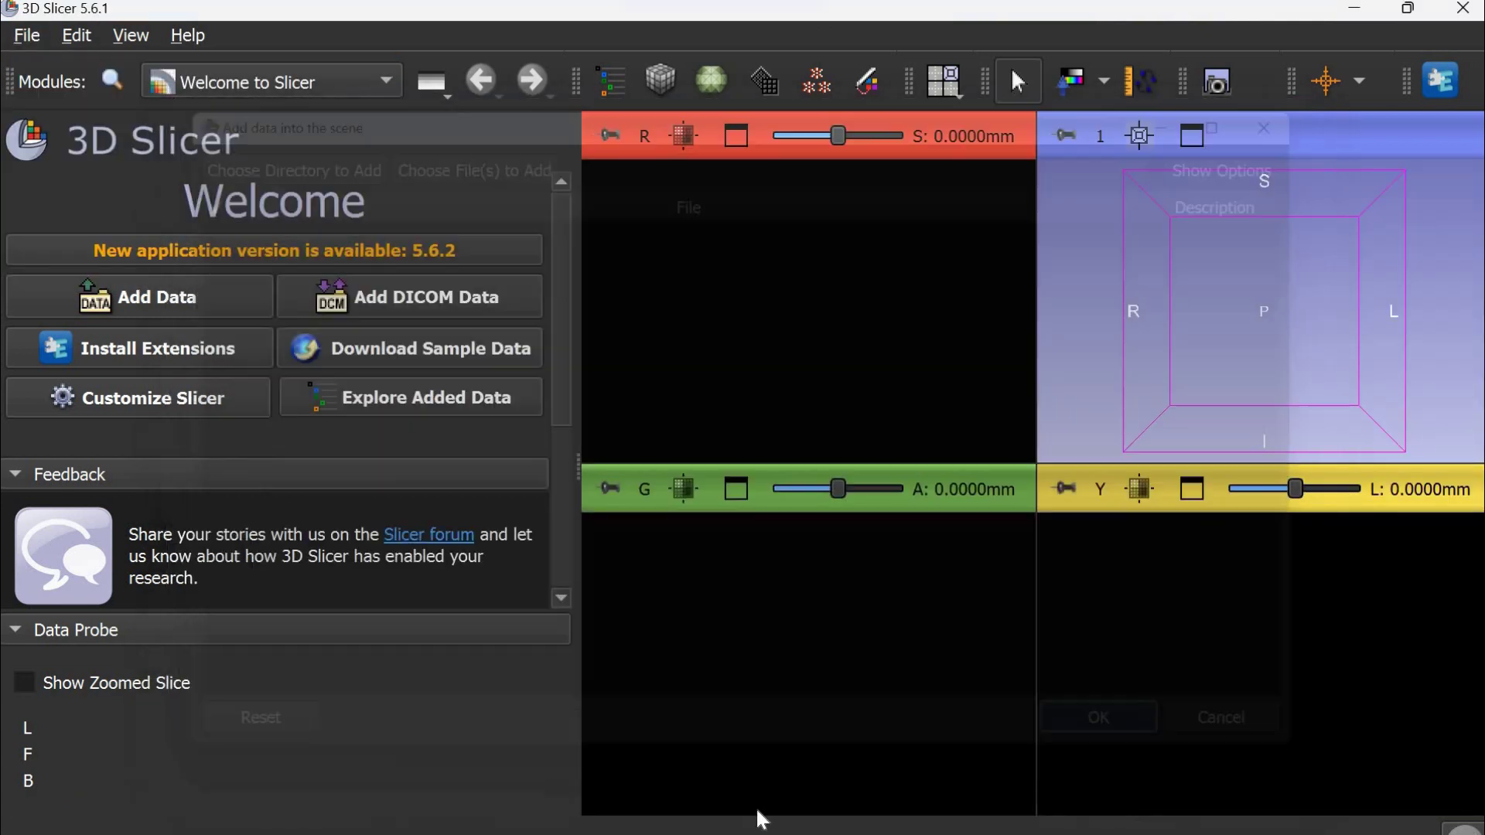
key("alt+Tab")
left_click(789, 616)
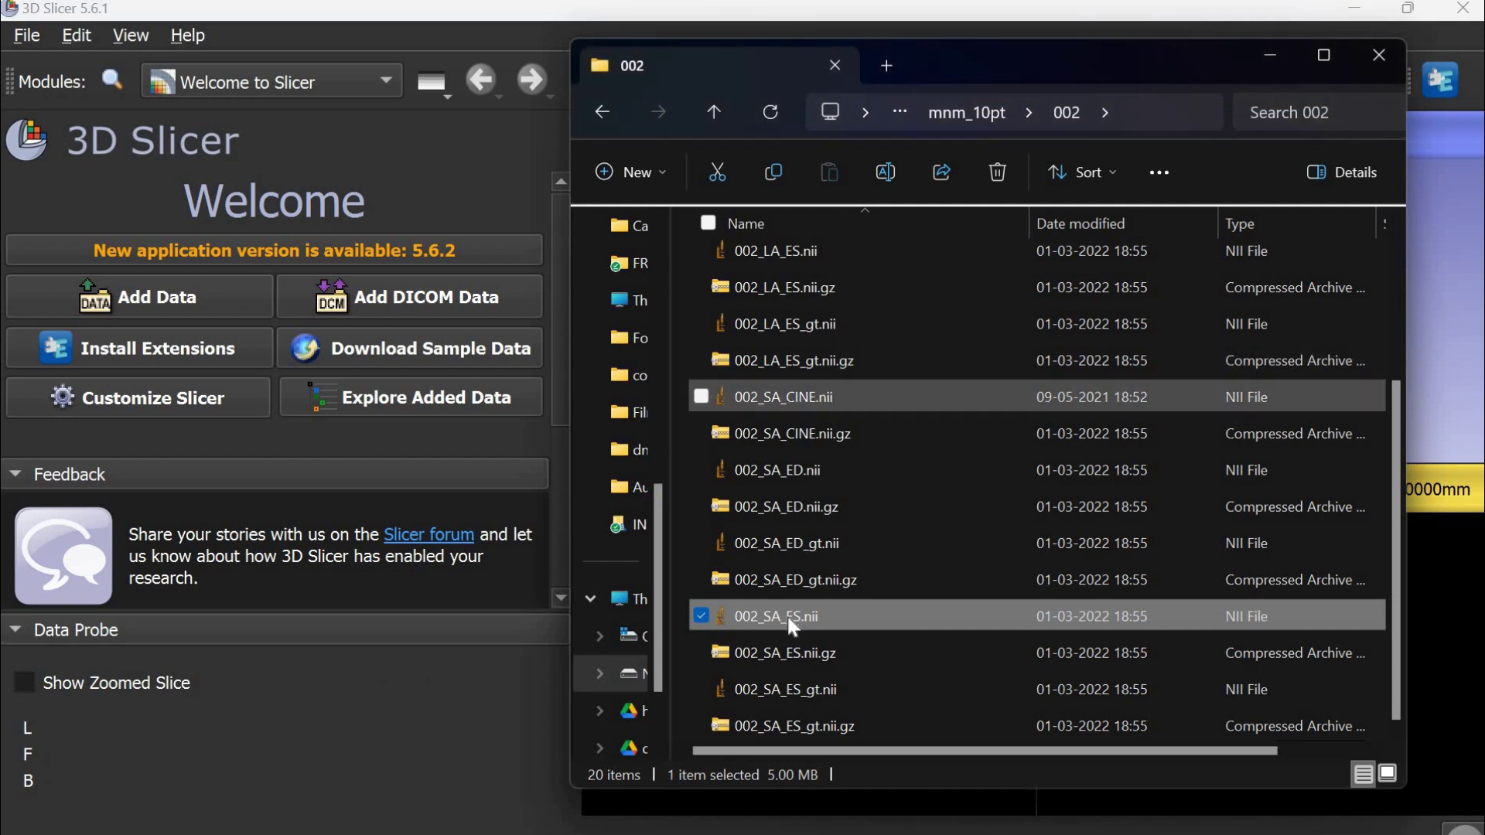
left_click_drag(290, 672, 291, 679)
left_click(539, 399)
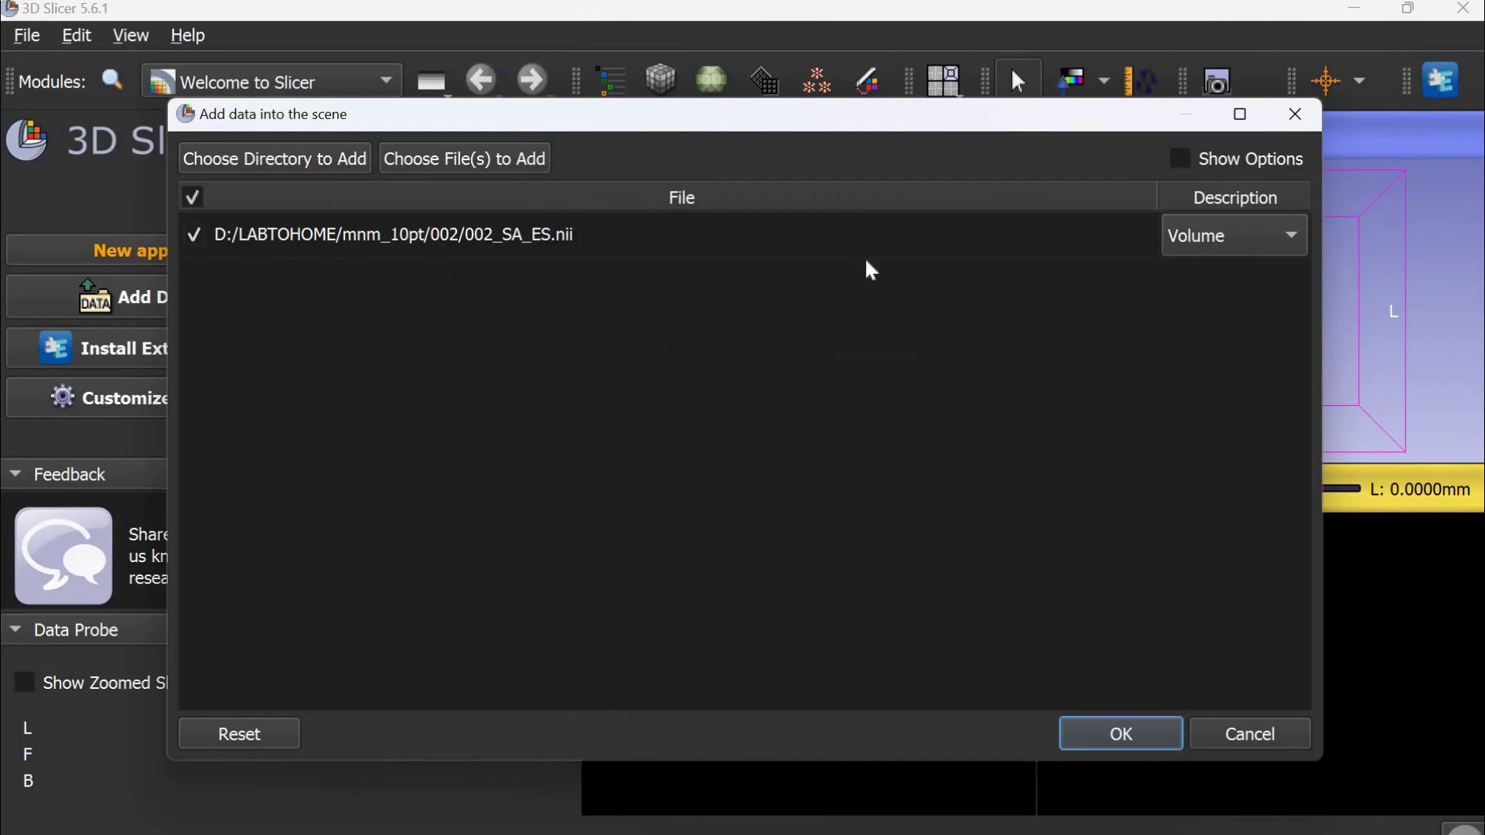
left_click(1196, 244)
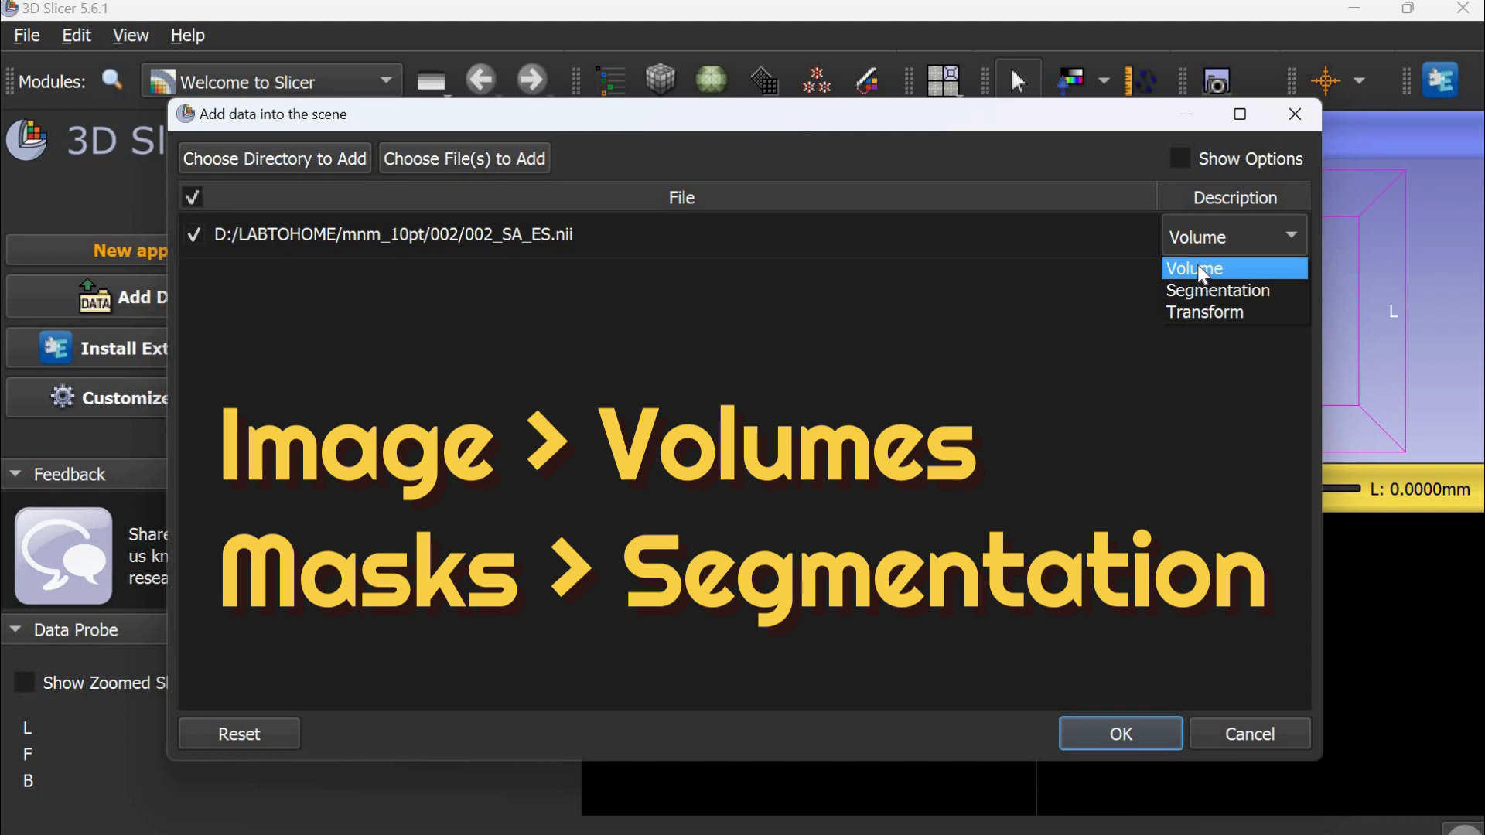
left_click(1197, 268)
left_click(1109, 735)
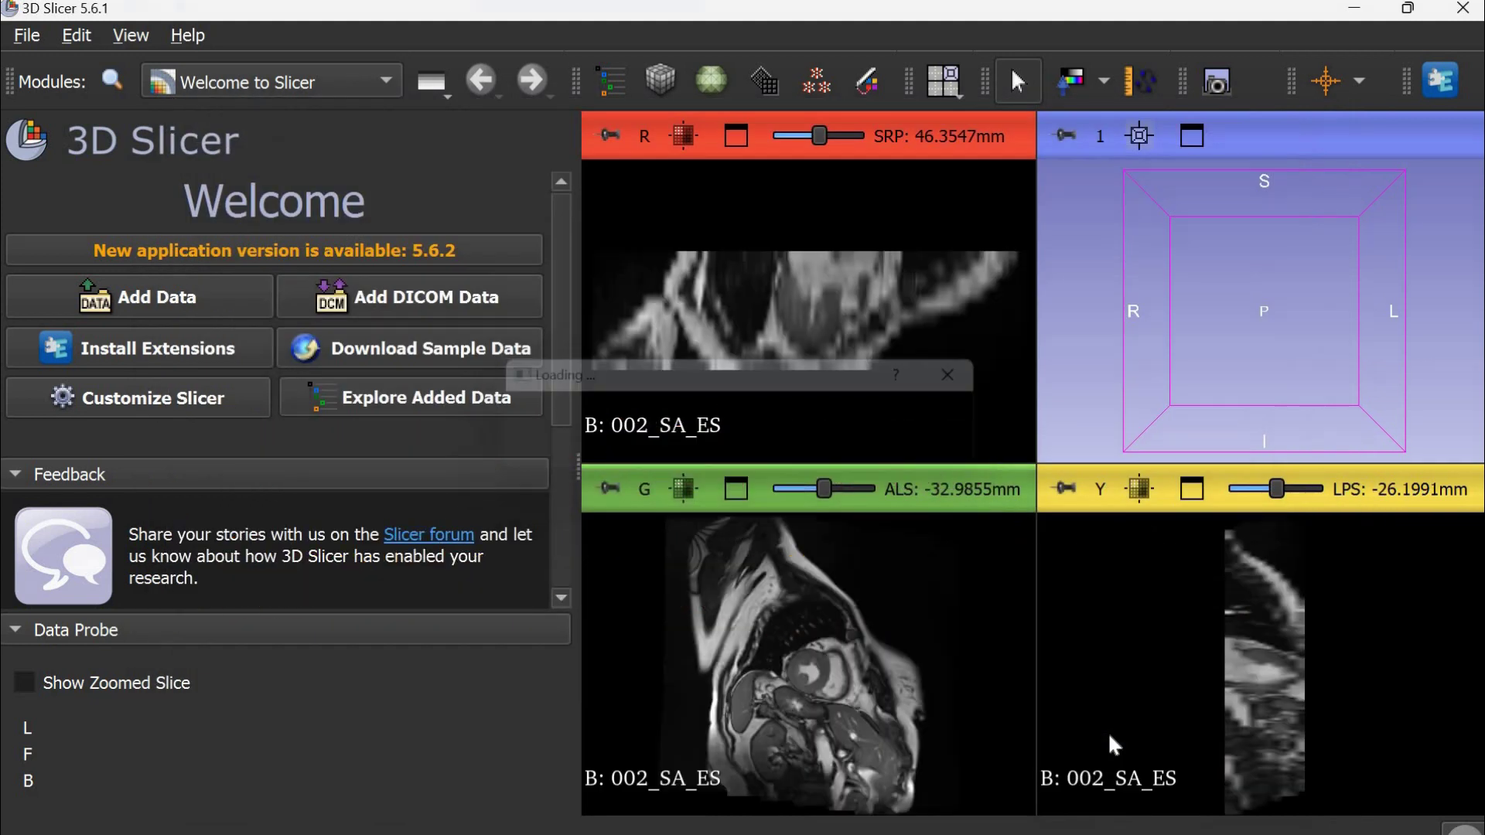
- Maximize the green slice view and page back to the first slice of 002_SA_ES
double_click(806, 669)
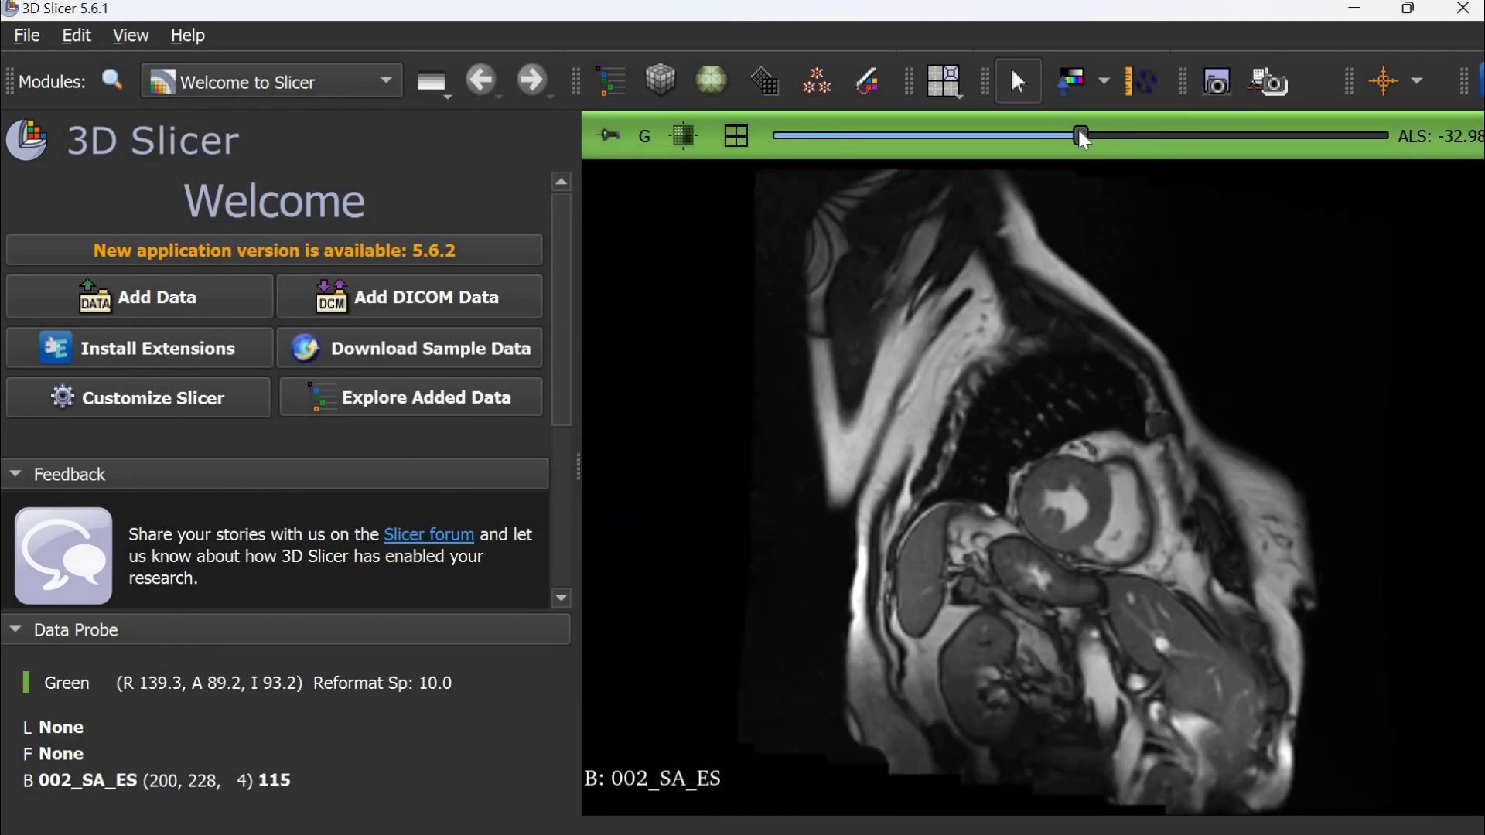
left_click_drag(975, 134, 777, 139)
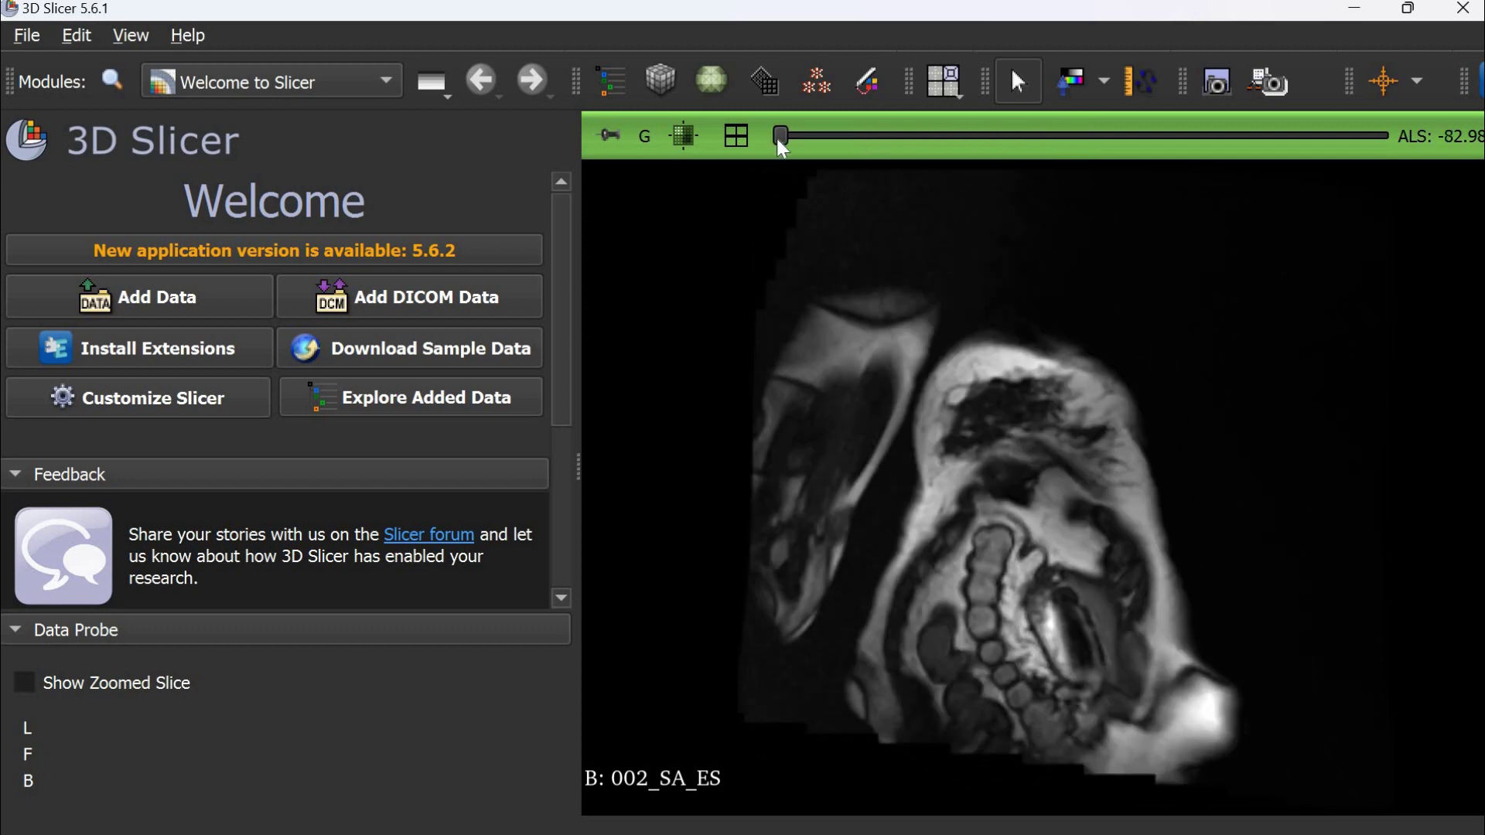
scroll(776, 138, "up", 3)
scroll(776, 138, "up", 7)
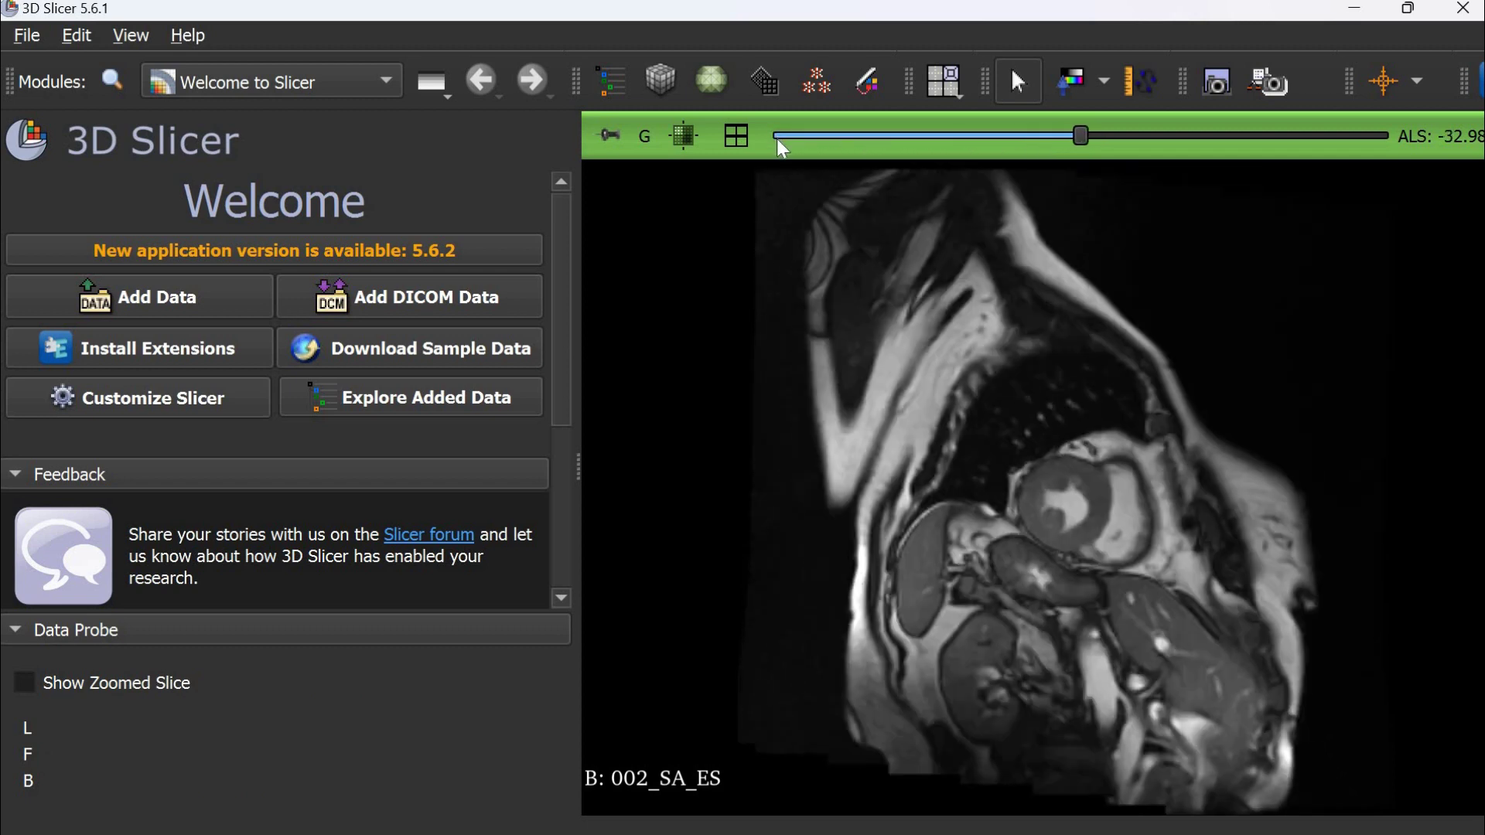
left_click(777, 138)
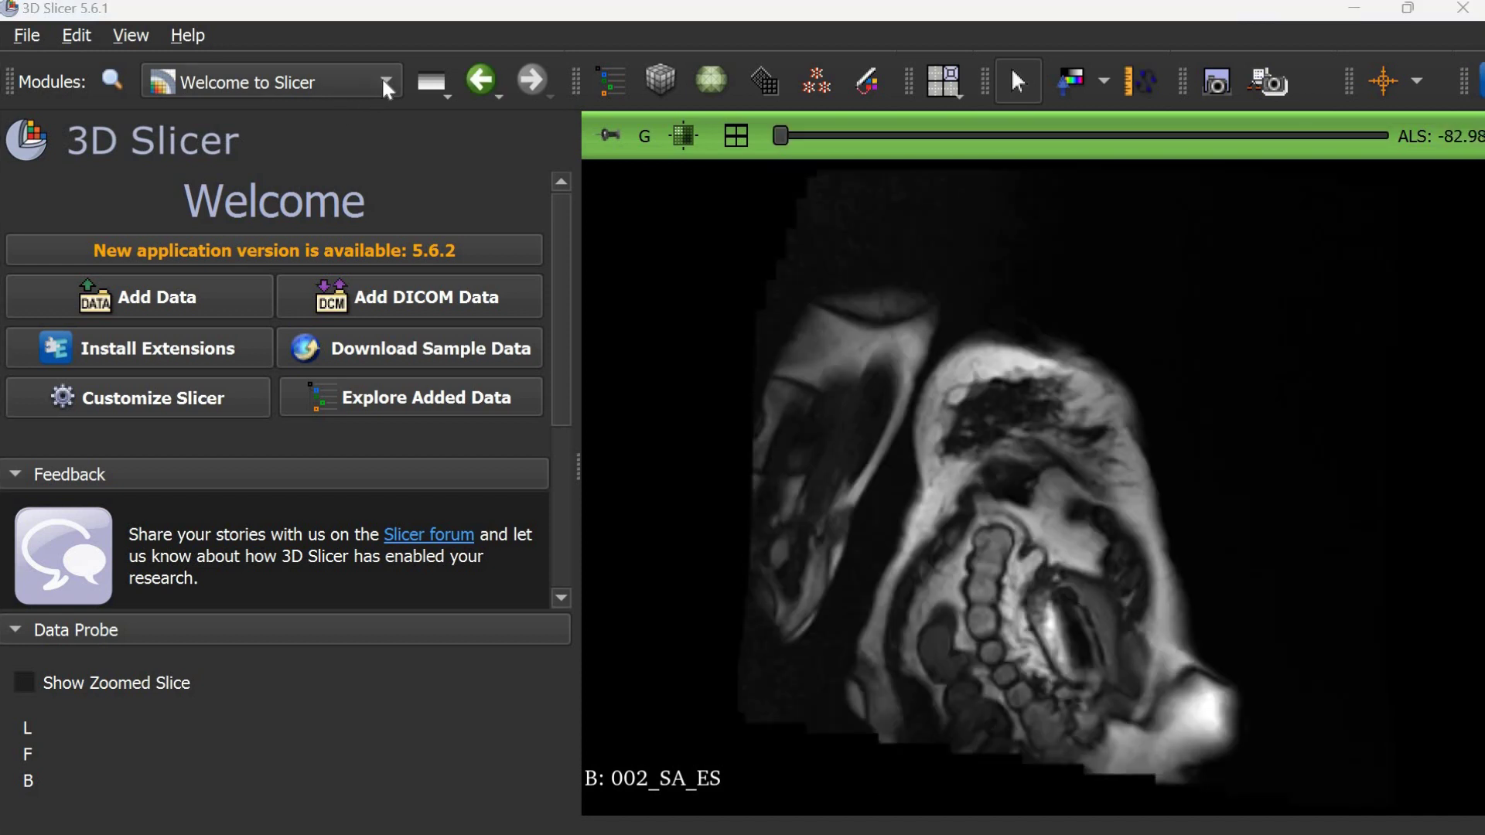
- In the Data module, select 002_SA_ES and toggle its visibility off and back on
left_click(387, 90)
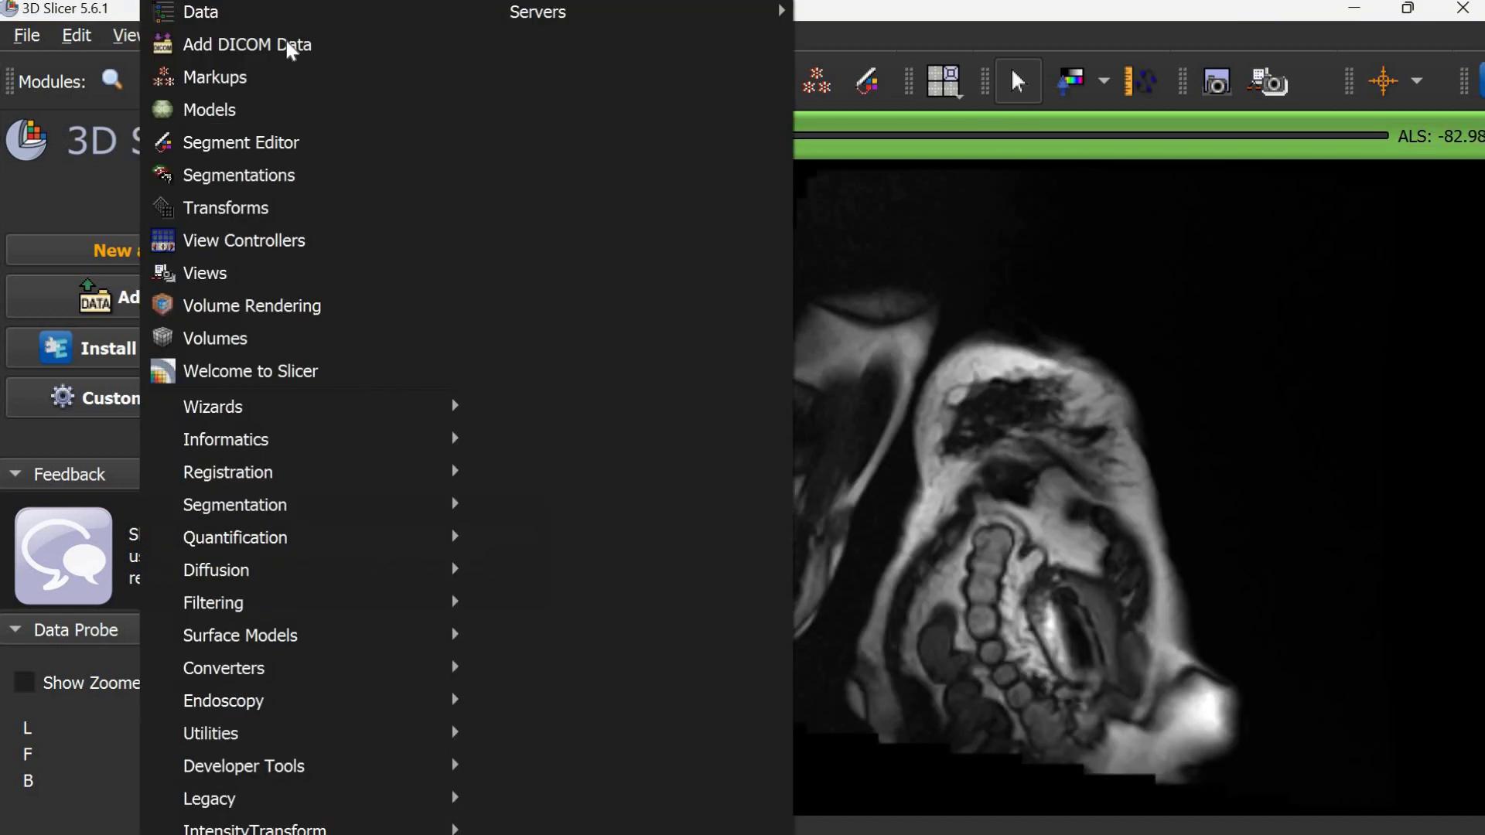
left_click(229, 11)
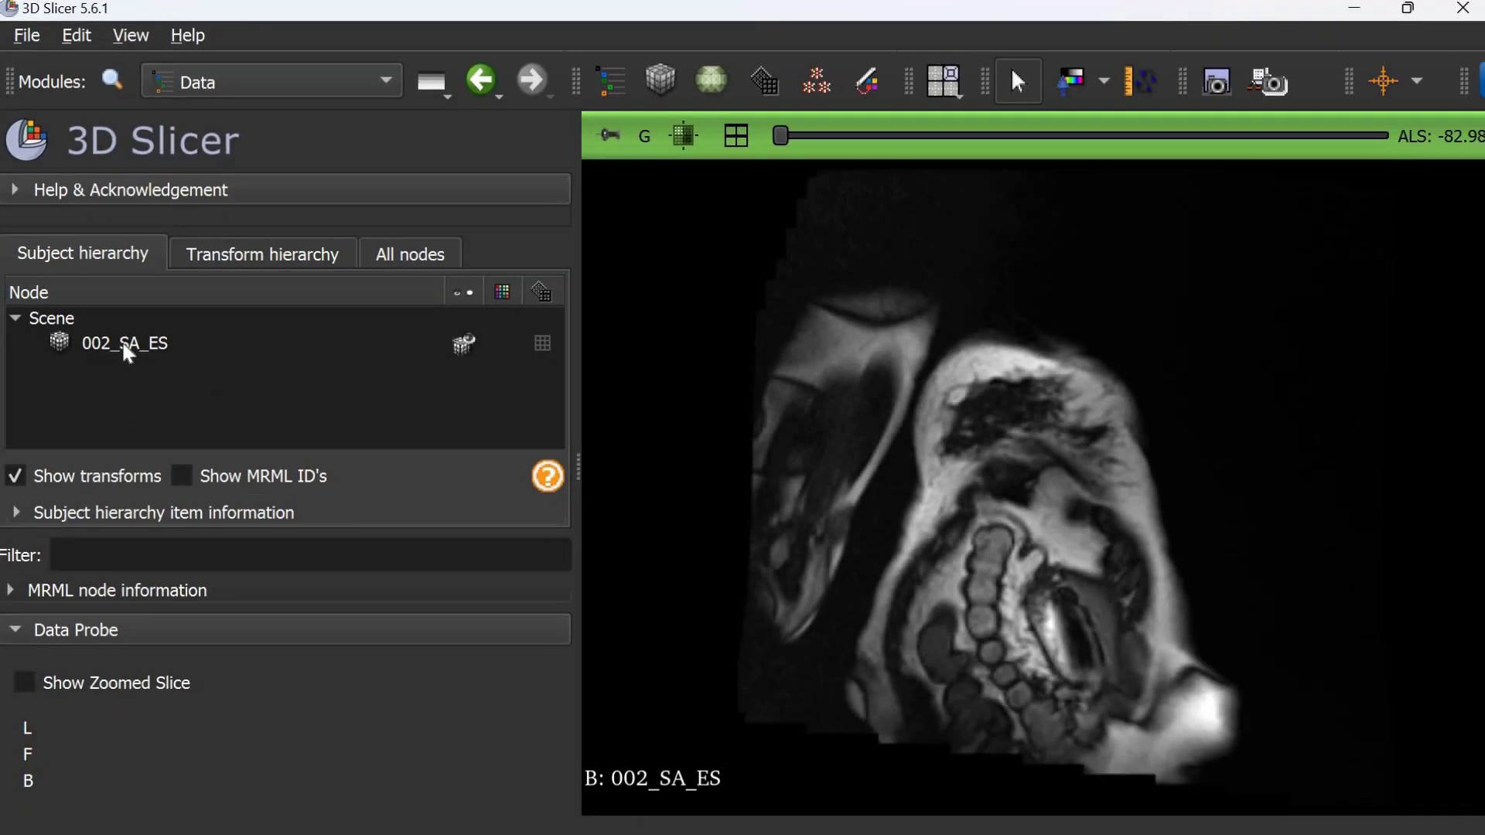
left_click(188, 528)
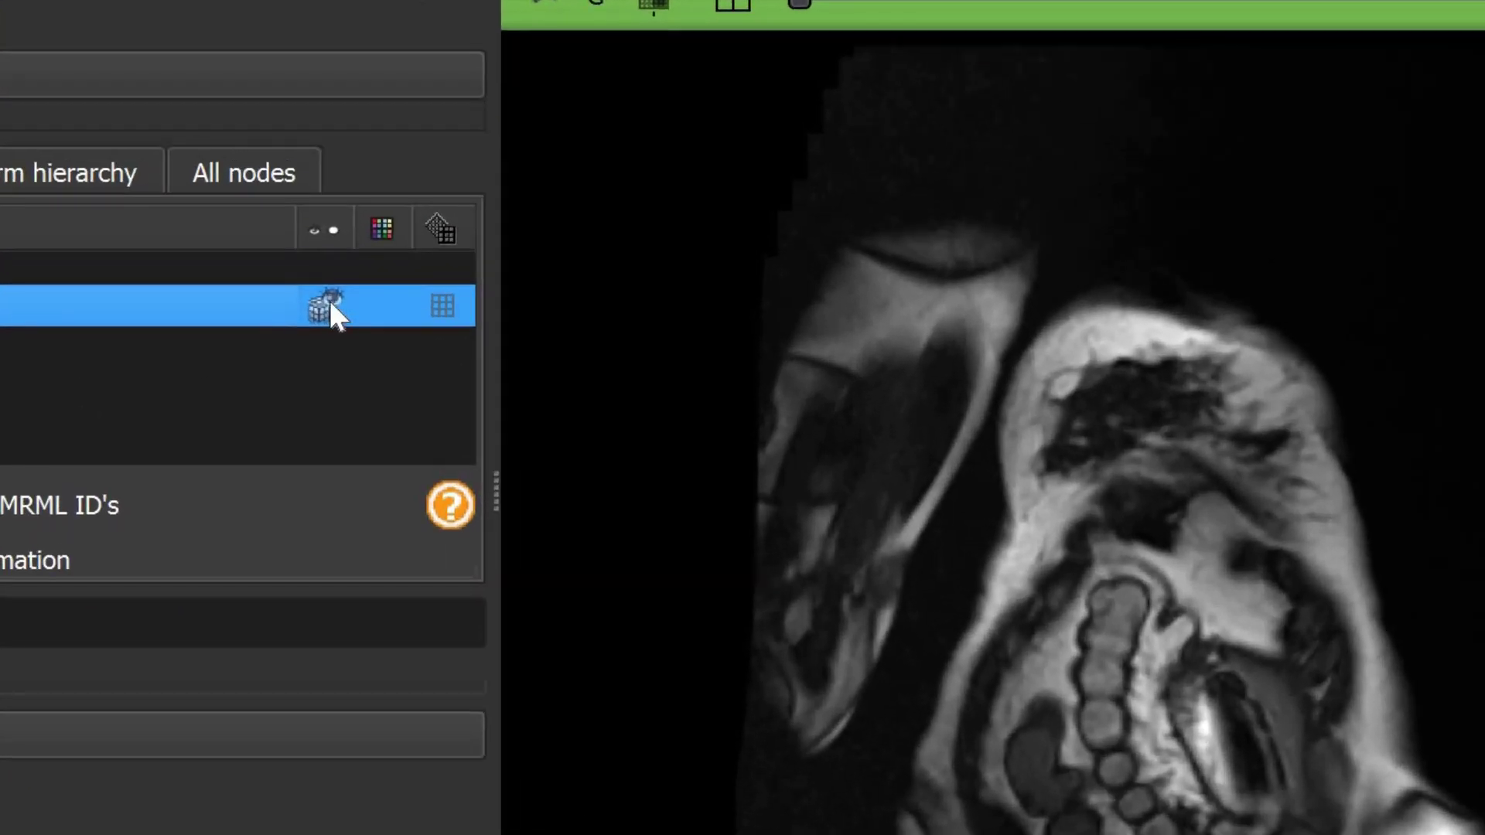
left_click(329, 300)
left_click(330, 300)
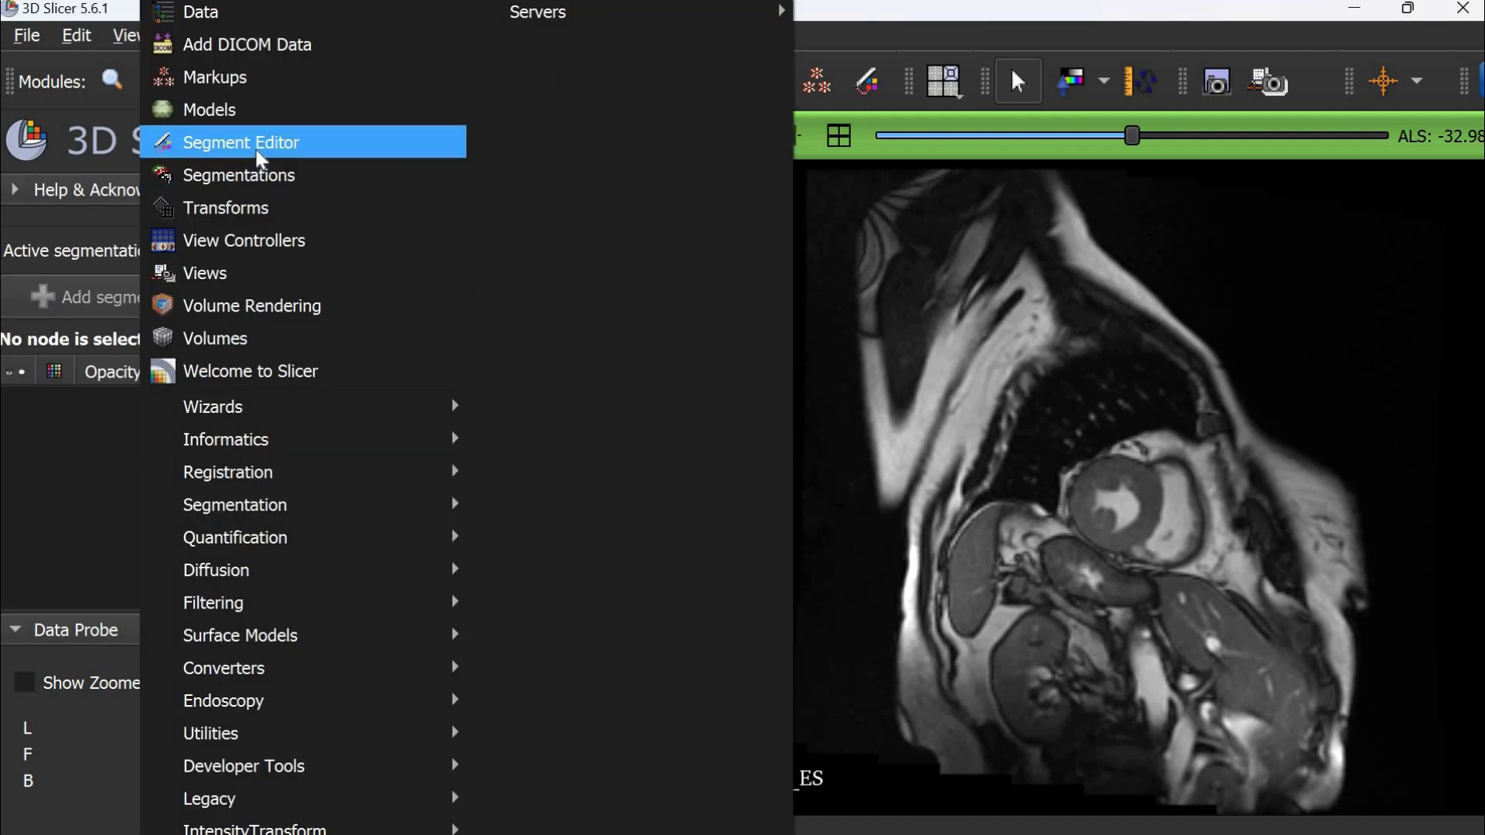
- Add Segment_1 in the Segment Editor and activate the round-brush Paint effect
left_click(259, 157)
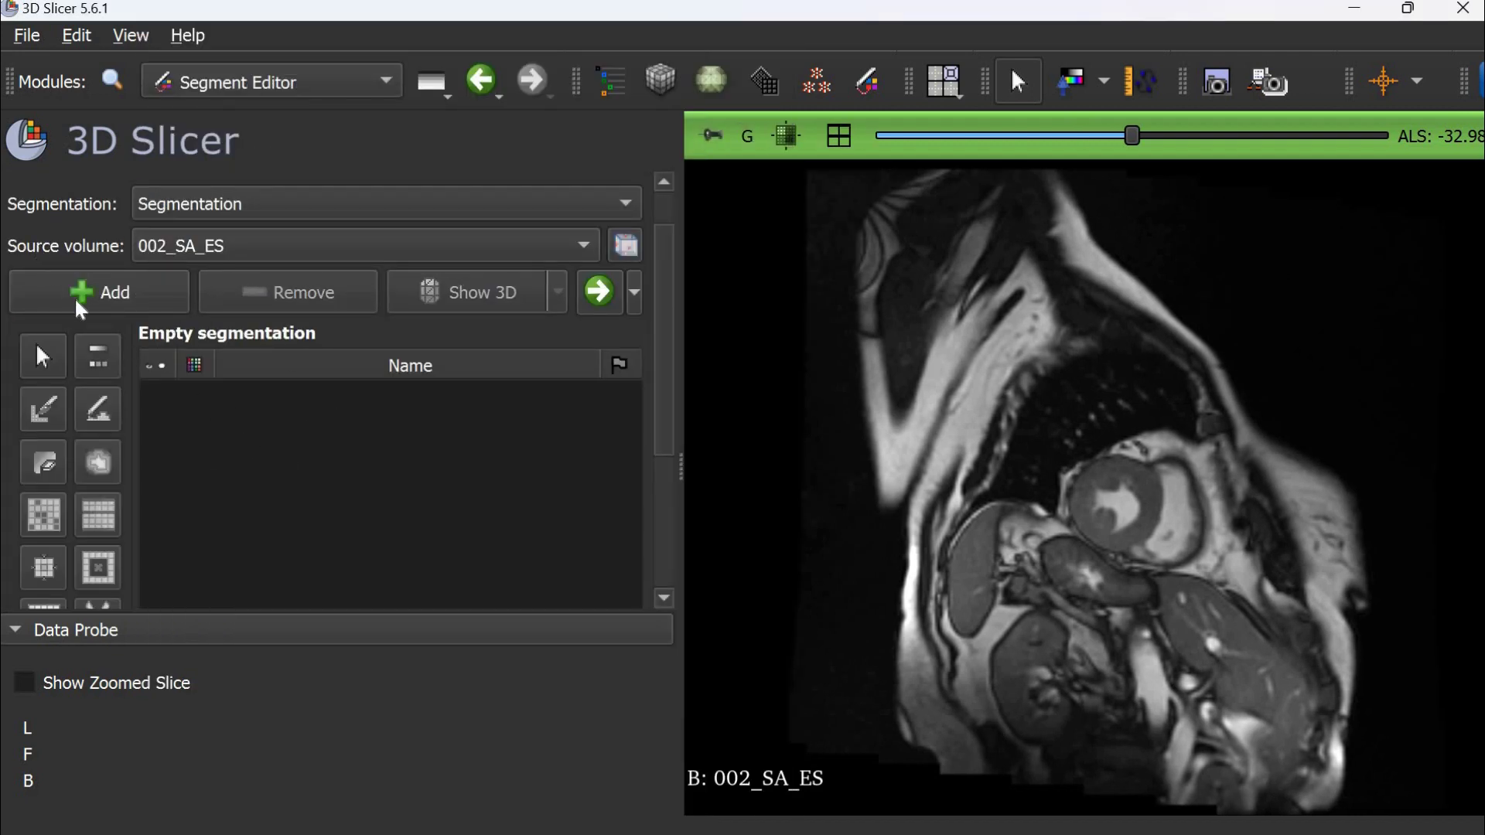
left_click(83, 304)
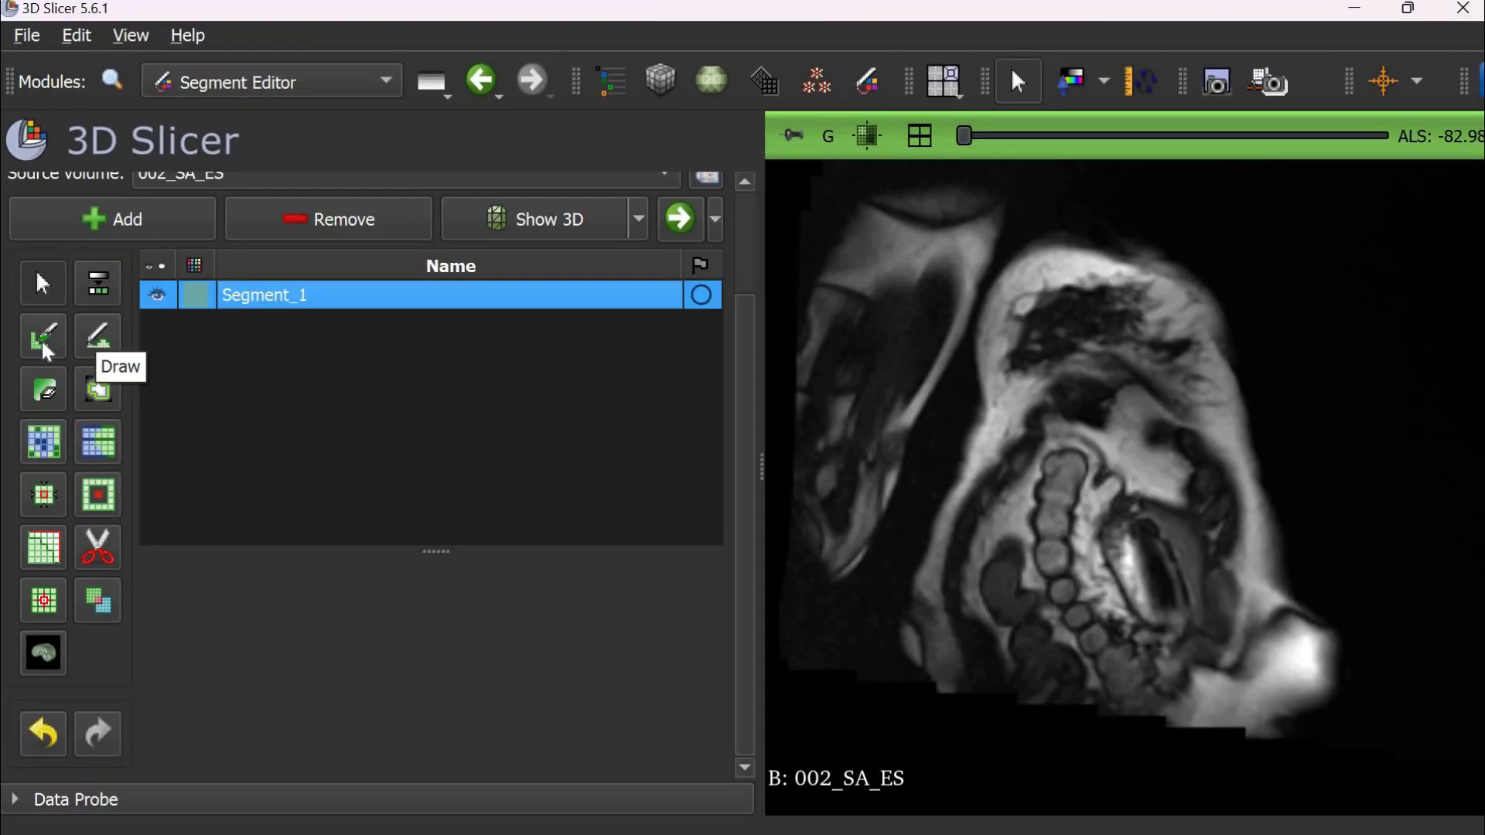
key("2")
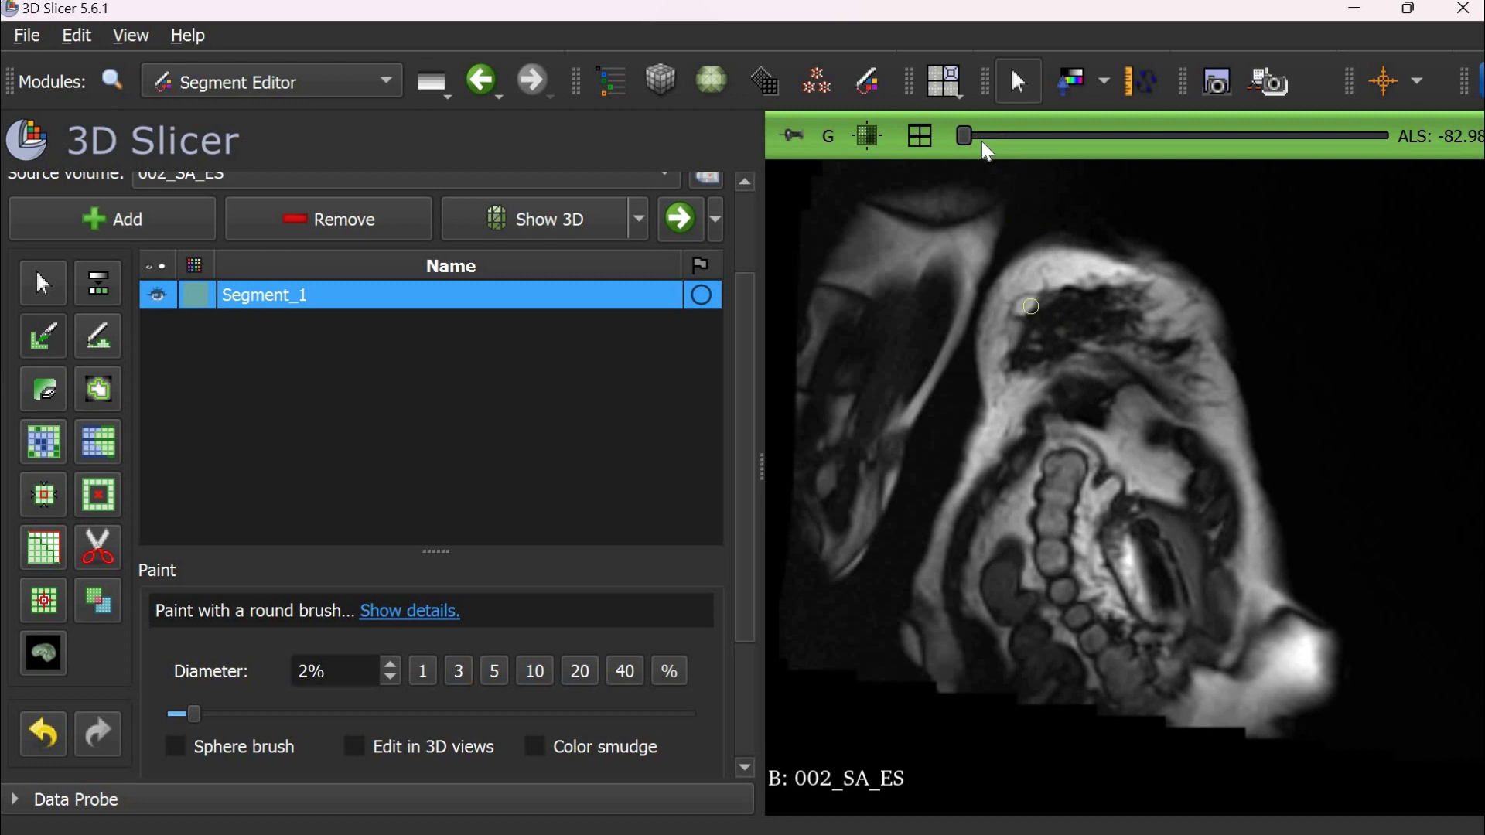
- Paint the bright left-ventricle cavity into Segment_1 on the first short-axis slice
scroll(1151, 440, "up", 1)
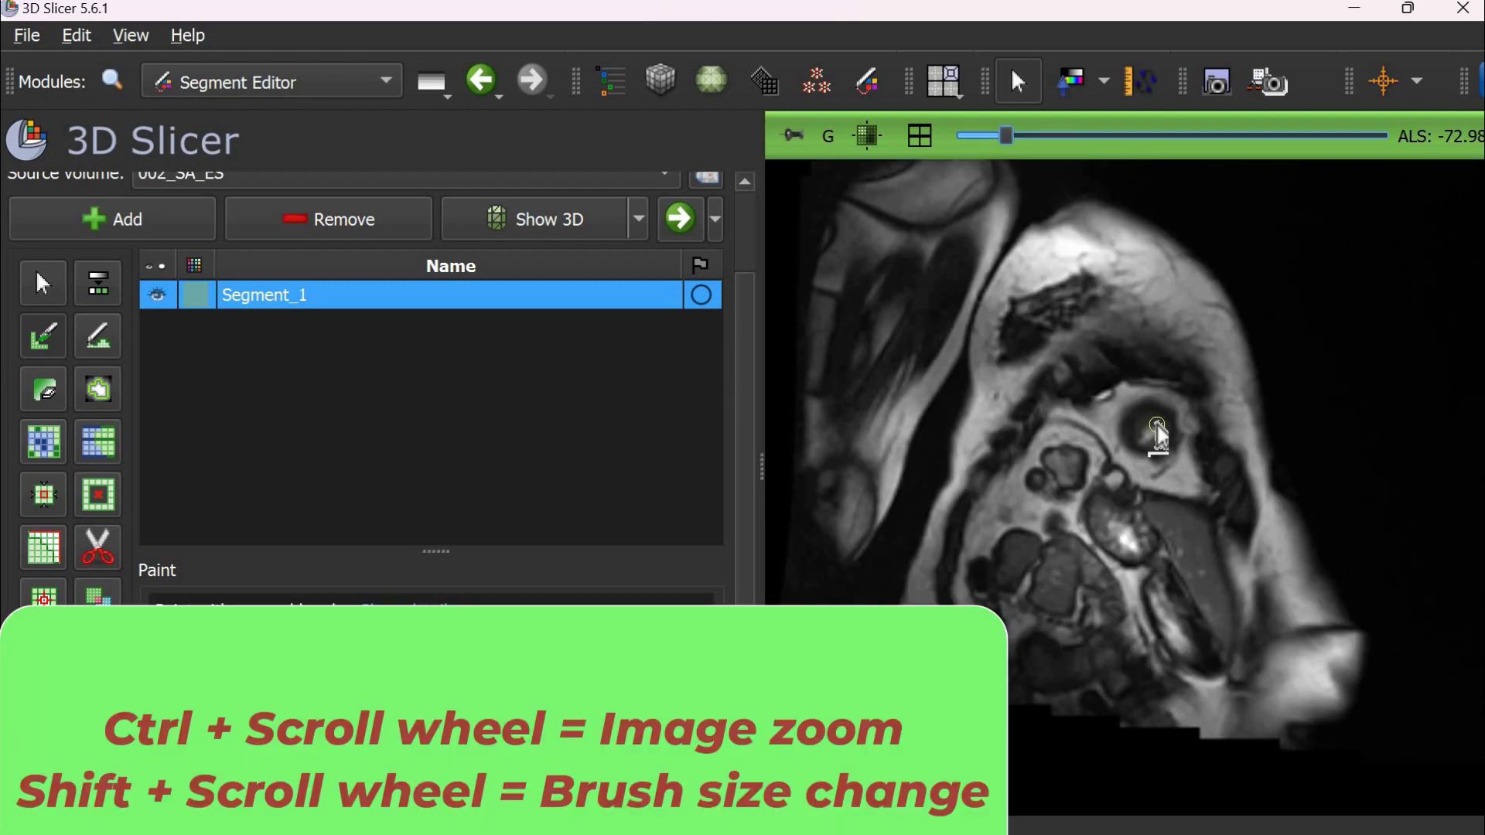
scroll(1161, 439, "up", 5, "ctrl")
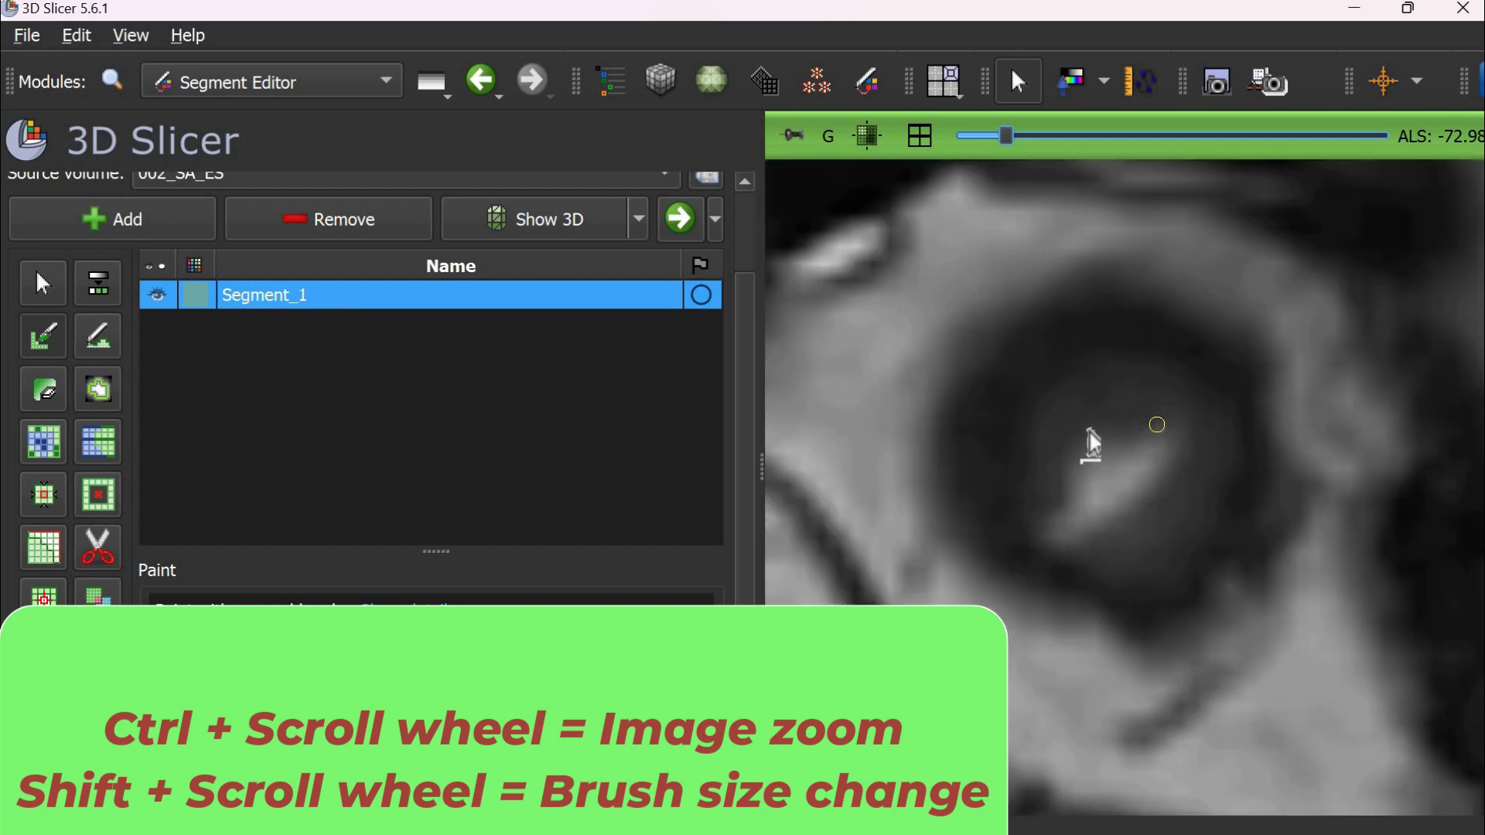
mouse_move(1140, 442)
left_mouse_down()
mouse_move(1167, 487)
mouse_move(1087, 527)
mouse_move(1086, 439)
left_mouse_up()
scroll(1090, 464, "down", 2, "ctrl")
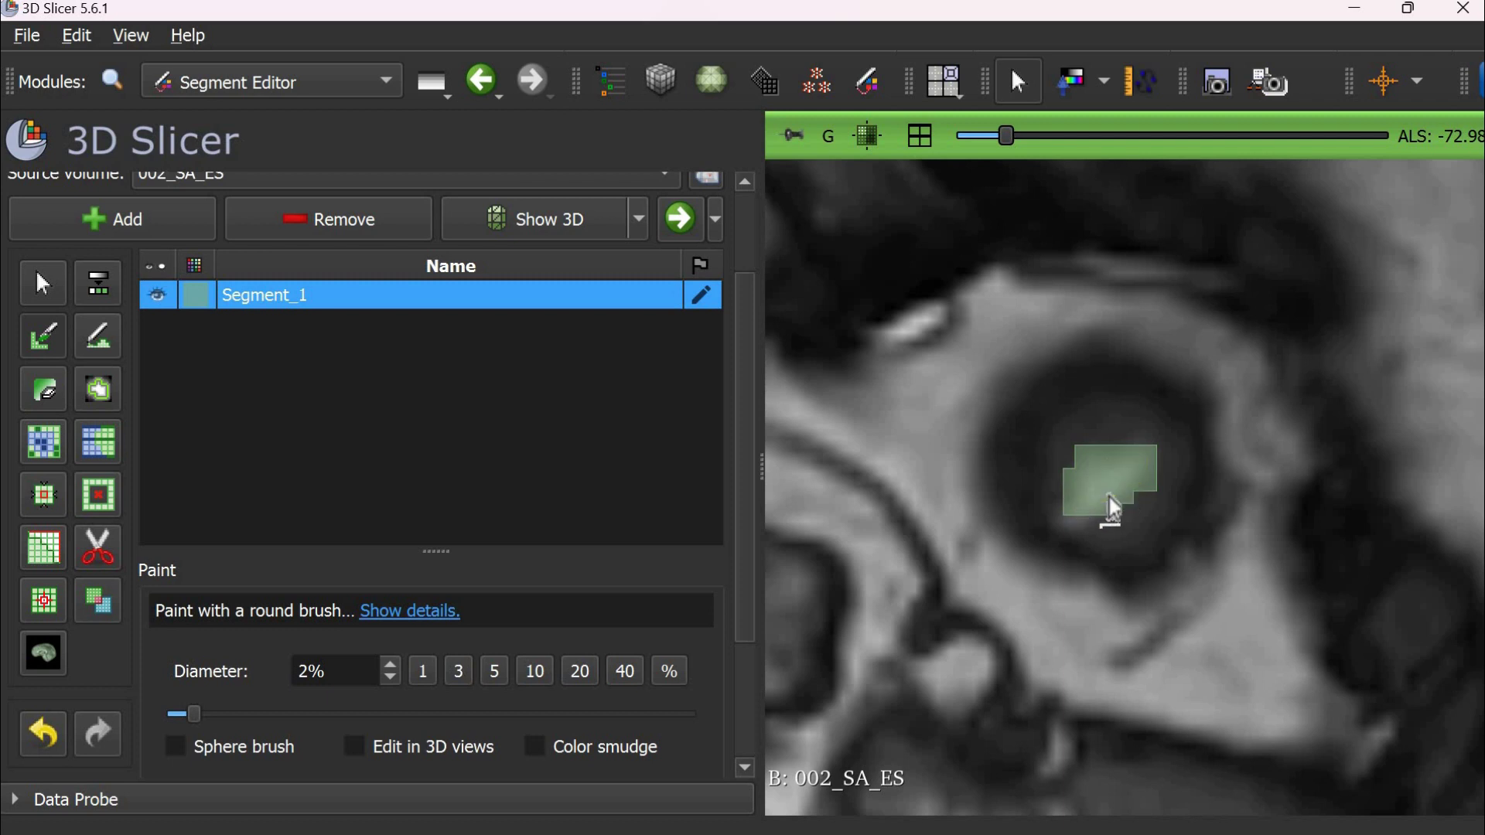
- With a 7% brush, paint the ventricle cavity on the following slices
scroll(1111, 510, "up", 1)
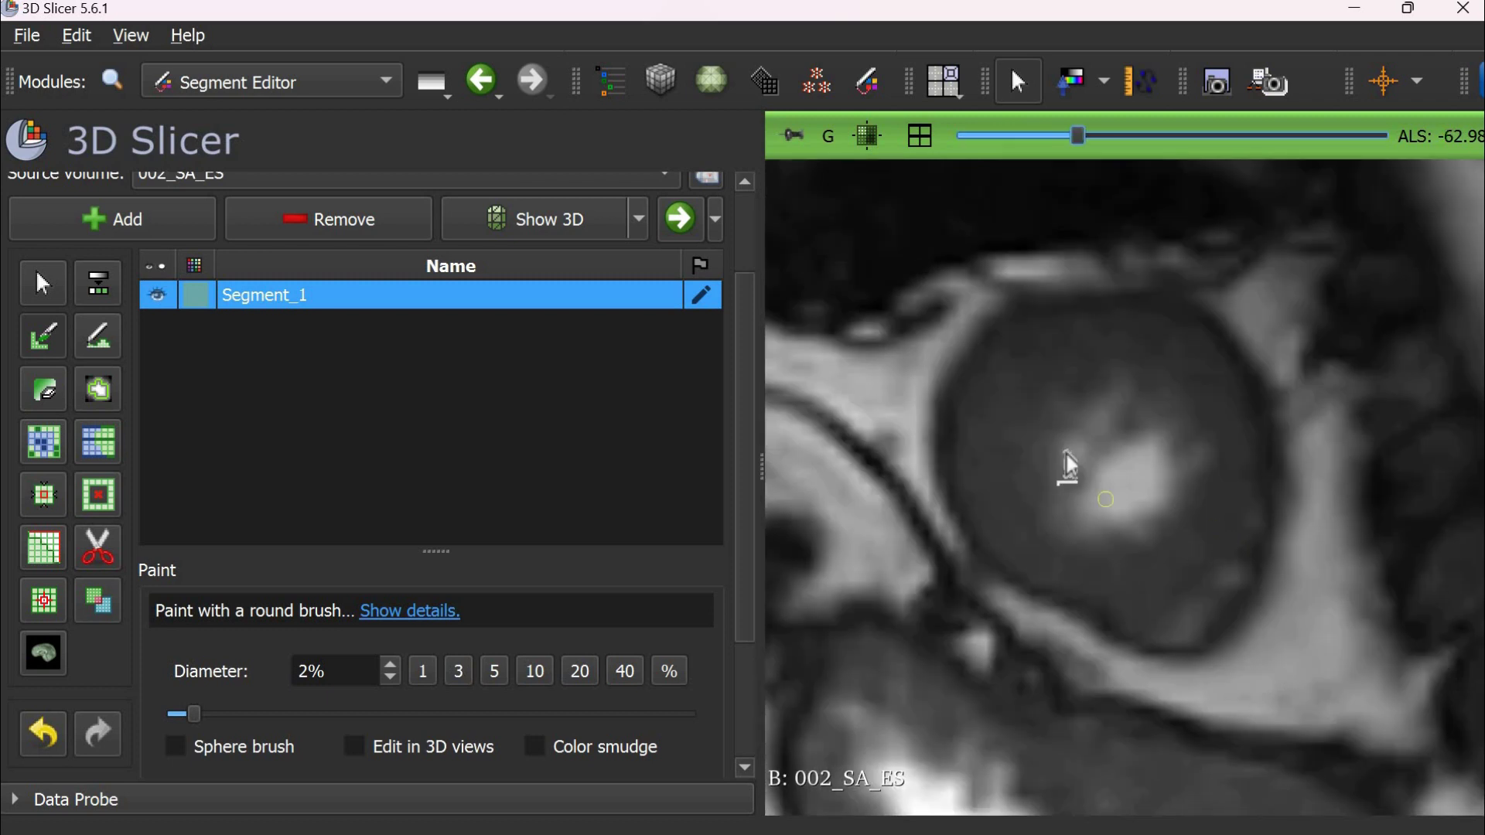
scroll(1074, 464, "up", 5, "shift")
mouse_move(1082, 433)
left_mouse_down()
mouse_move(1159, 471)
mouse_move(1083, 510)
mouse_move(1111, 456)
mouse_move(1126, 491)
left_mouse_up()
scroll(1106, 457, "up", 1)
mouse_move(1083, 420)
left_mouse_down()
mouse_move(1138, 437)
mouse_move(1140, 520)
mouse_move(1080, 490)
mouse_move(1036, 430)
mouse_move(1111, 397)
mouse_move(1161, 450)
mouse_move(1114, 546)
mouse_move(1003, 442)
mouse_move(1108, 454)
mouse_move(1155, 439)
mouse_move(1088, 535)
mouse_move(1002, 421)
mouse_move(1102, 421)
mouse_move(1049, 450)
mouse_move(1131, 500)
mouse_move(1021, 414)
mouse_move(1118, 441)
left_mouse_up()
scroll(1114, 417, "up", 1)
scroll(1116, 377, "up", 1)
scroll(1180, 449, "up", 1)
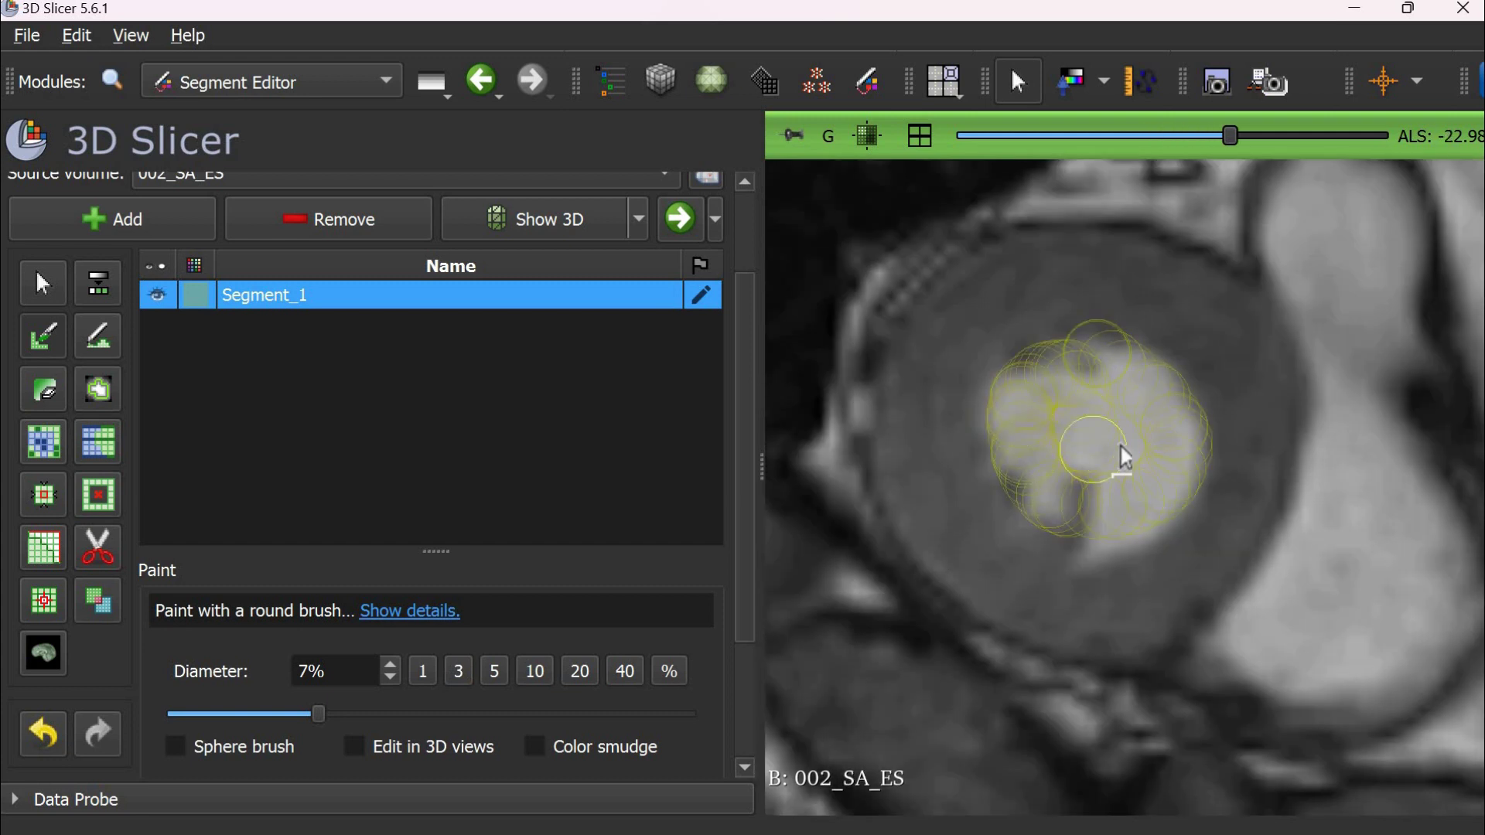
scroll(1099, 387, "up", 1)
scroll(1133, 476, "up", 1)
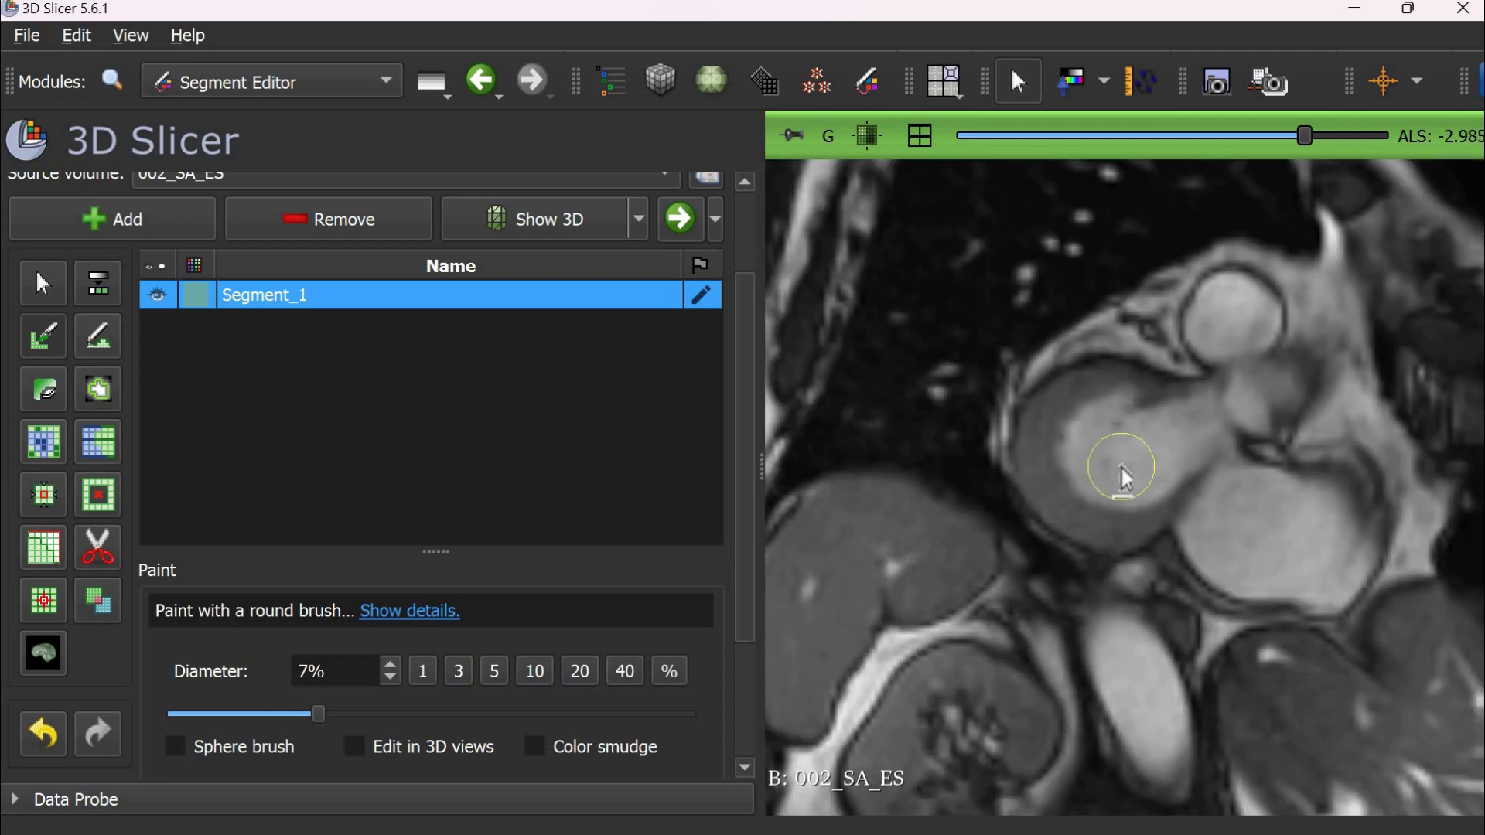
scroll(1123, 474, "up", 1)
- From the Data module, export Segment_1 to the binary labelmap Segmentation-Segment_1-label
left_click(284, 81)
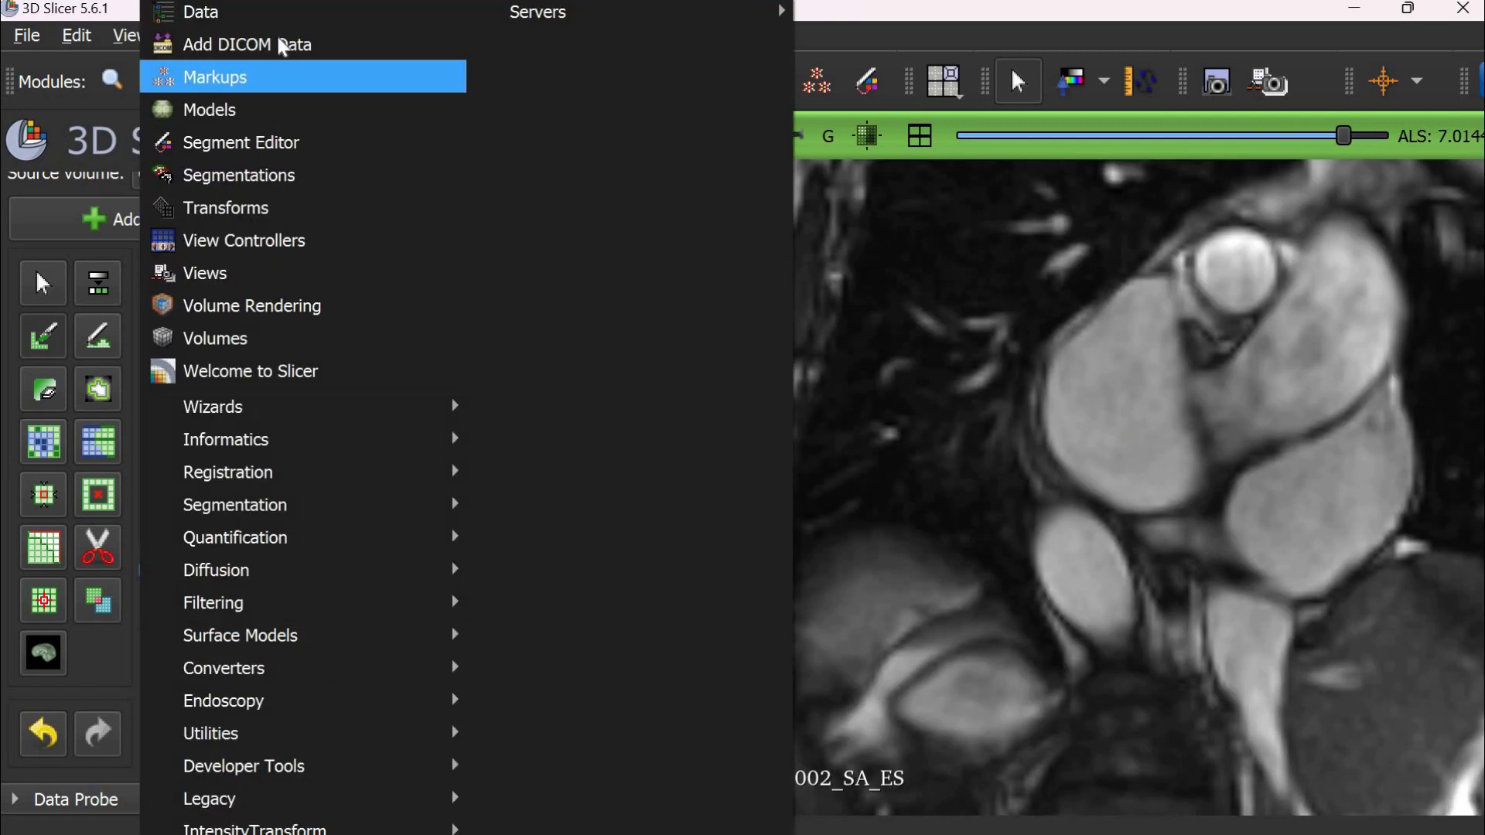
left_click(276, 15)
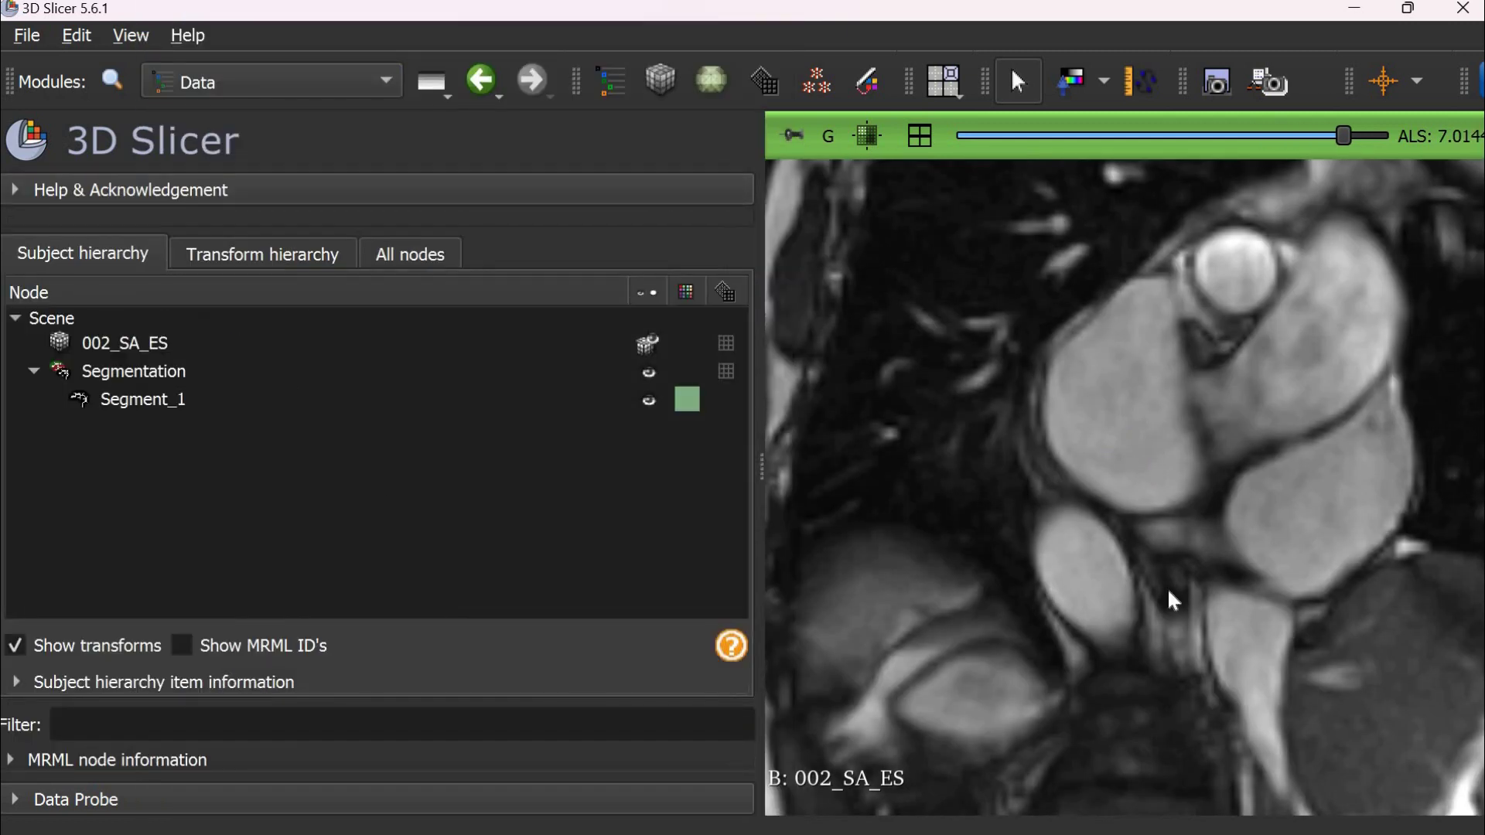
scroll(1167, 588, "down", 9)
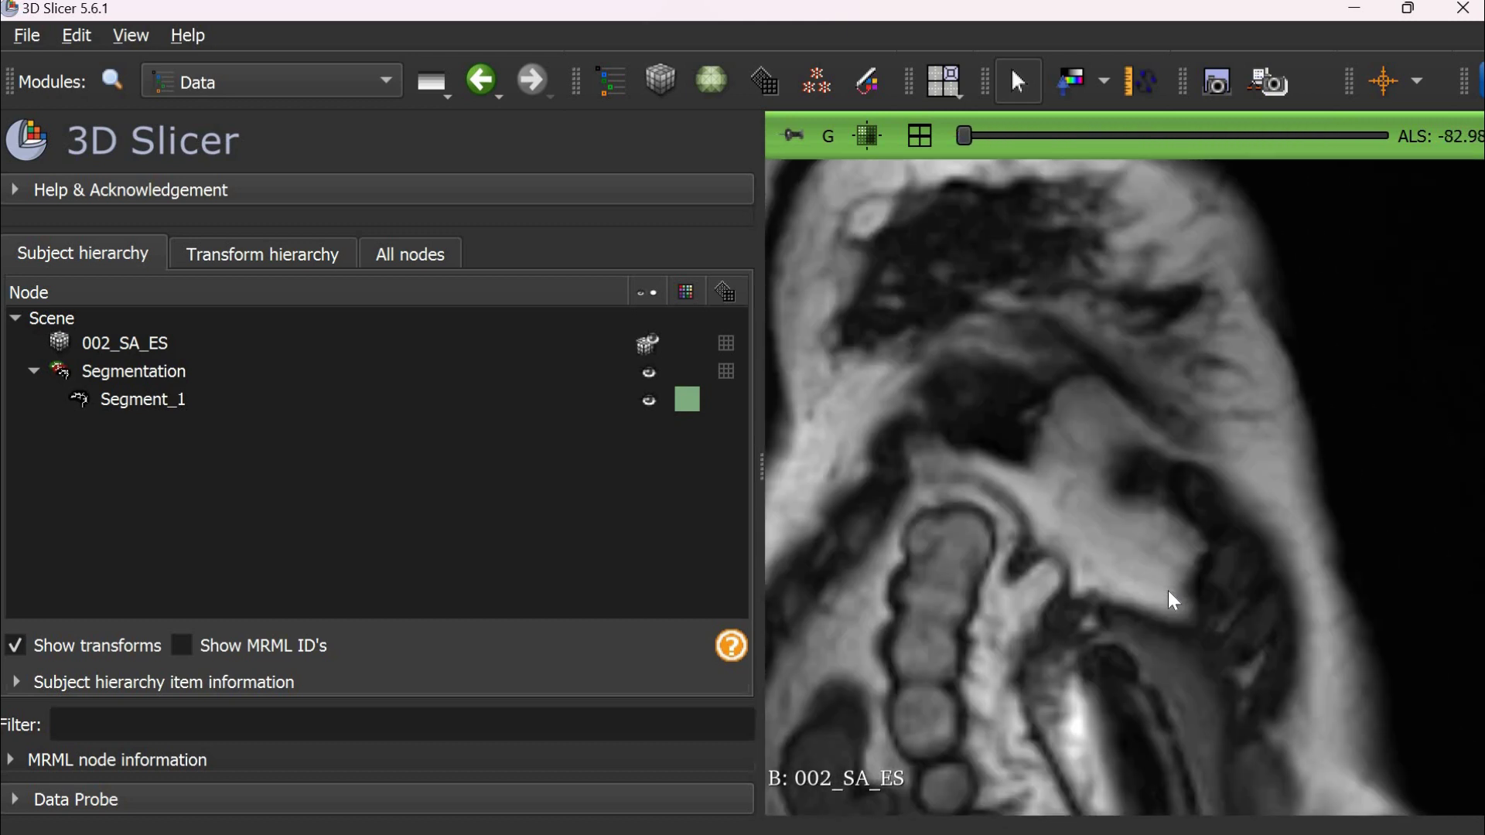
scroll(1168, 591, "up", 6)
right_click(179, 397)
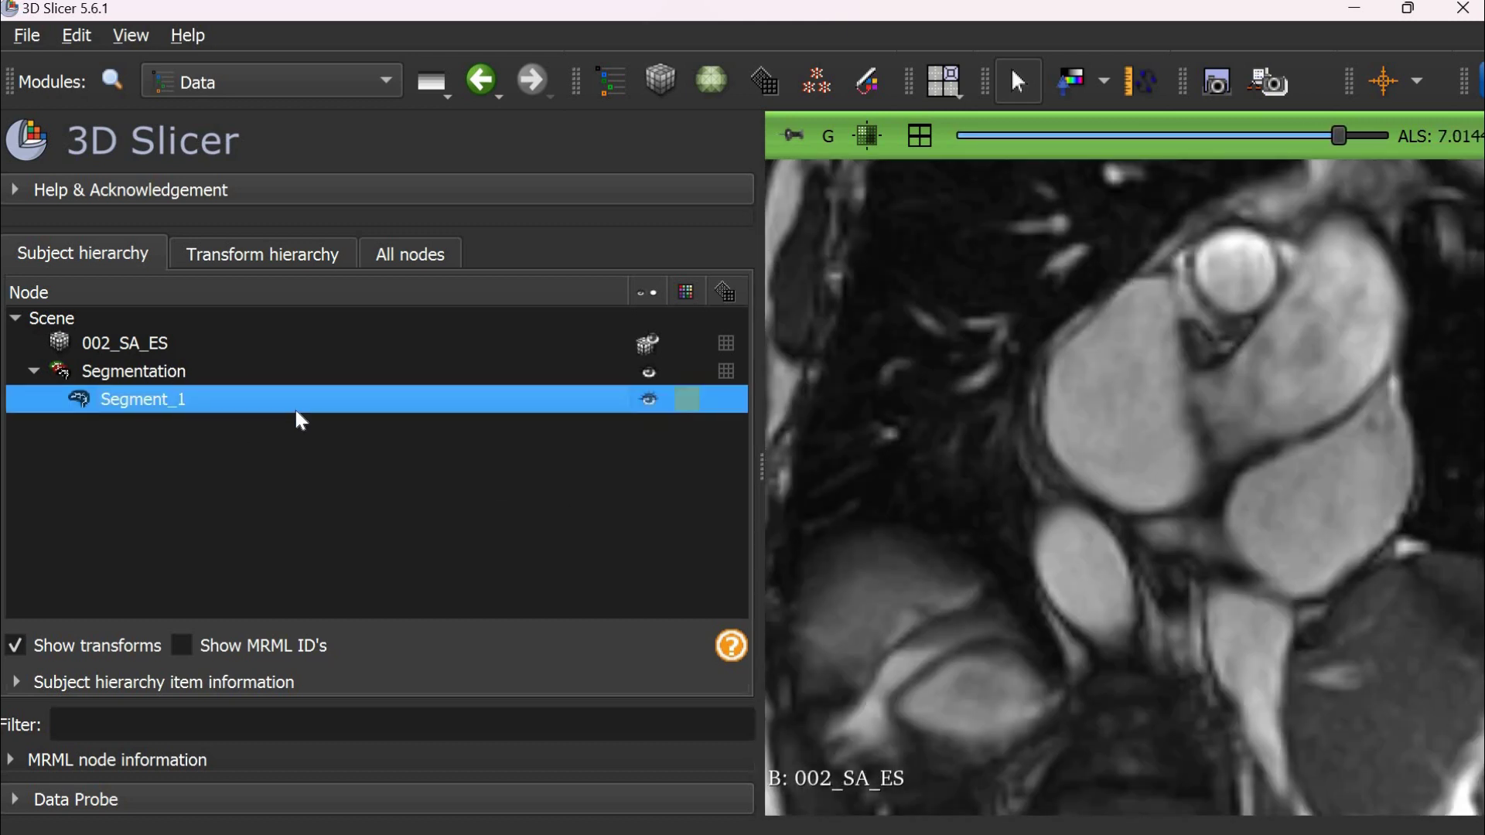
left_click(291, 546)
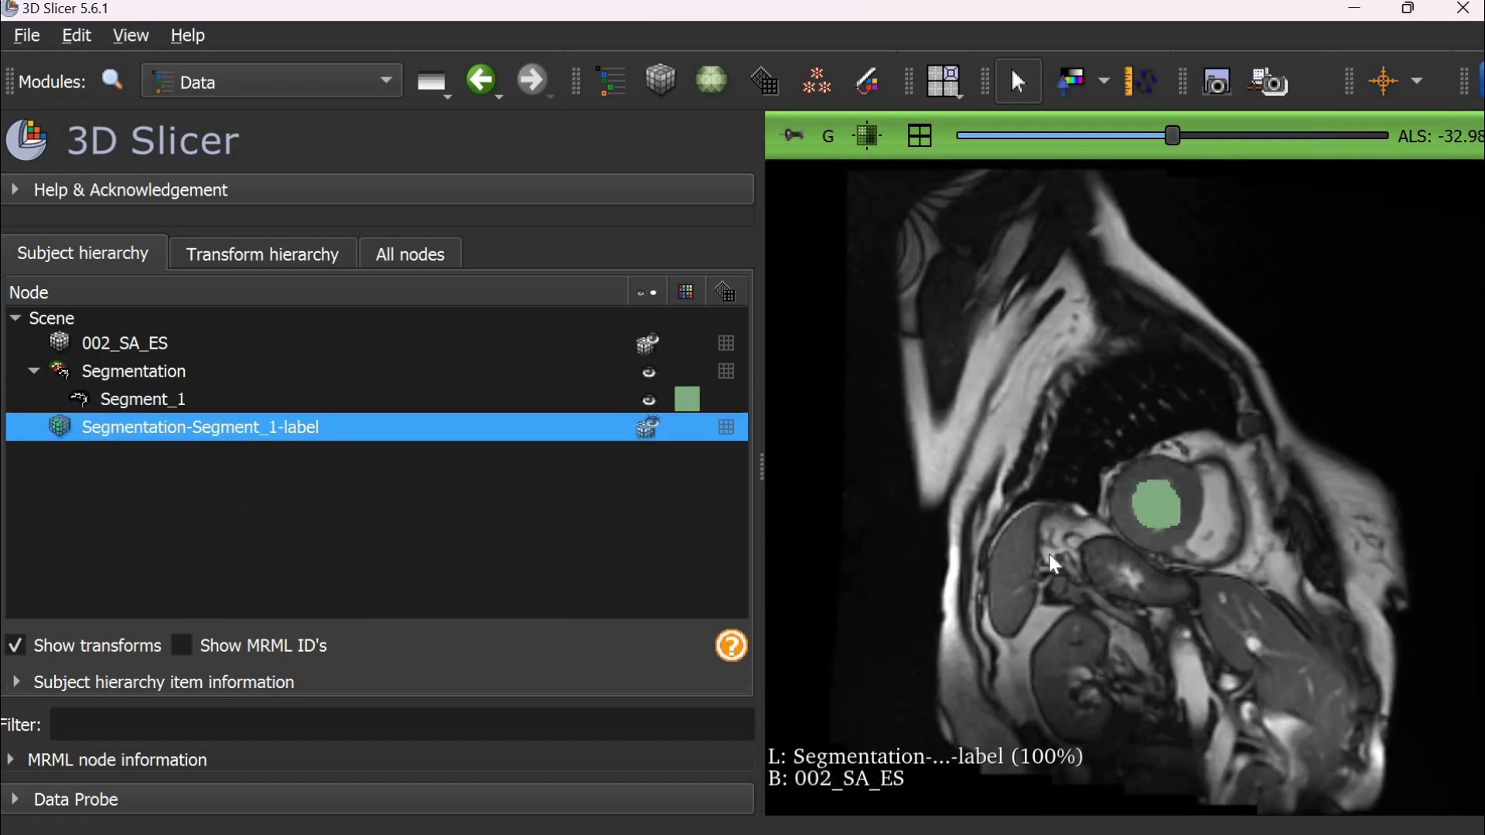
scroll(1048, 554, "down", 1)
- Export Segmentation-Segment_1-label to file, keeping NRRD (.nrrd) as the format
right_click(148, 424)
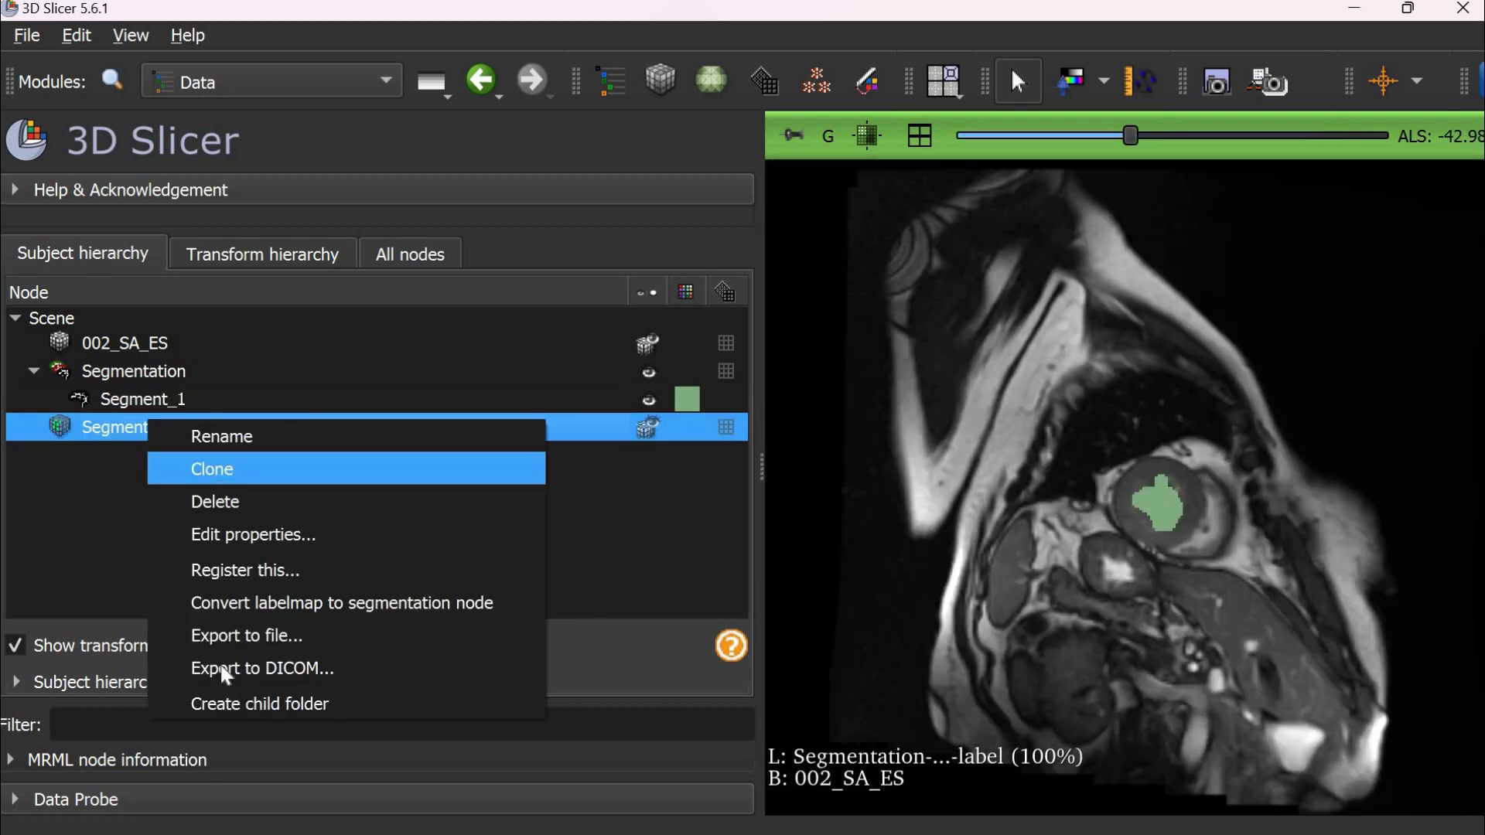
left_click(248, 635)
left_click(756, 438)
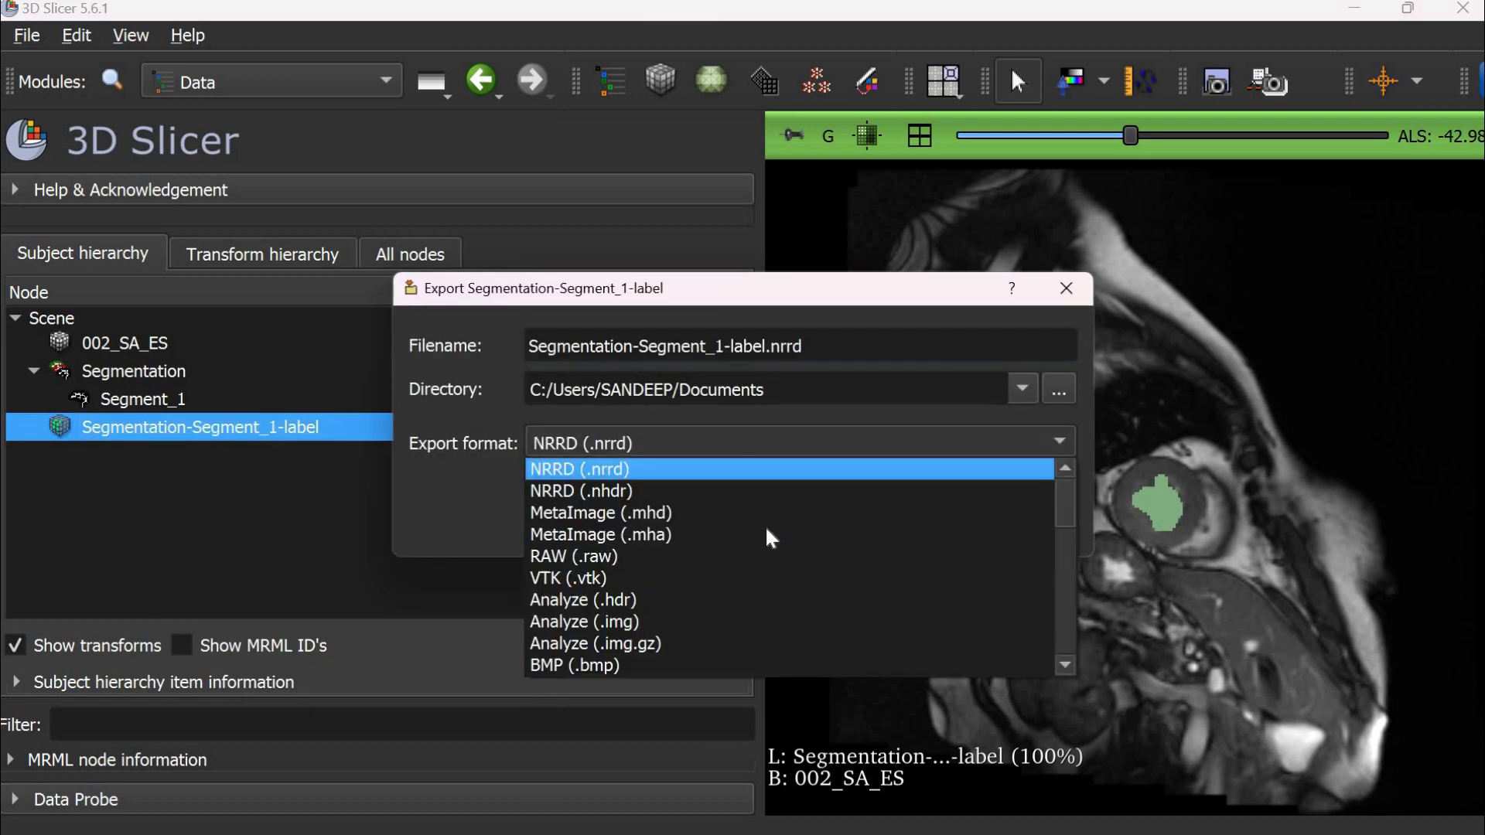
scroll(764, 572, "down", 8)
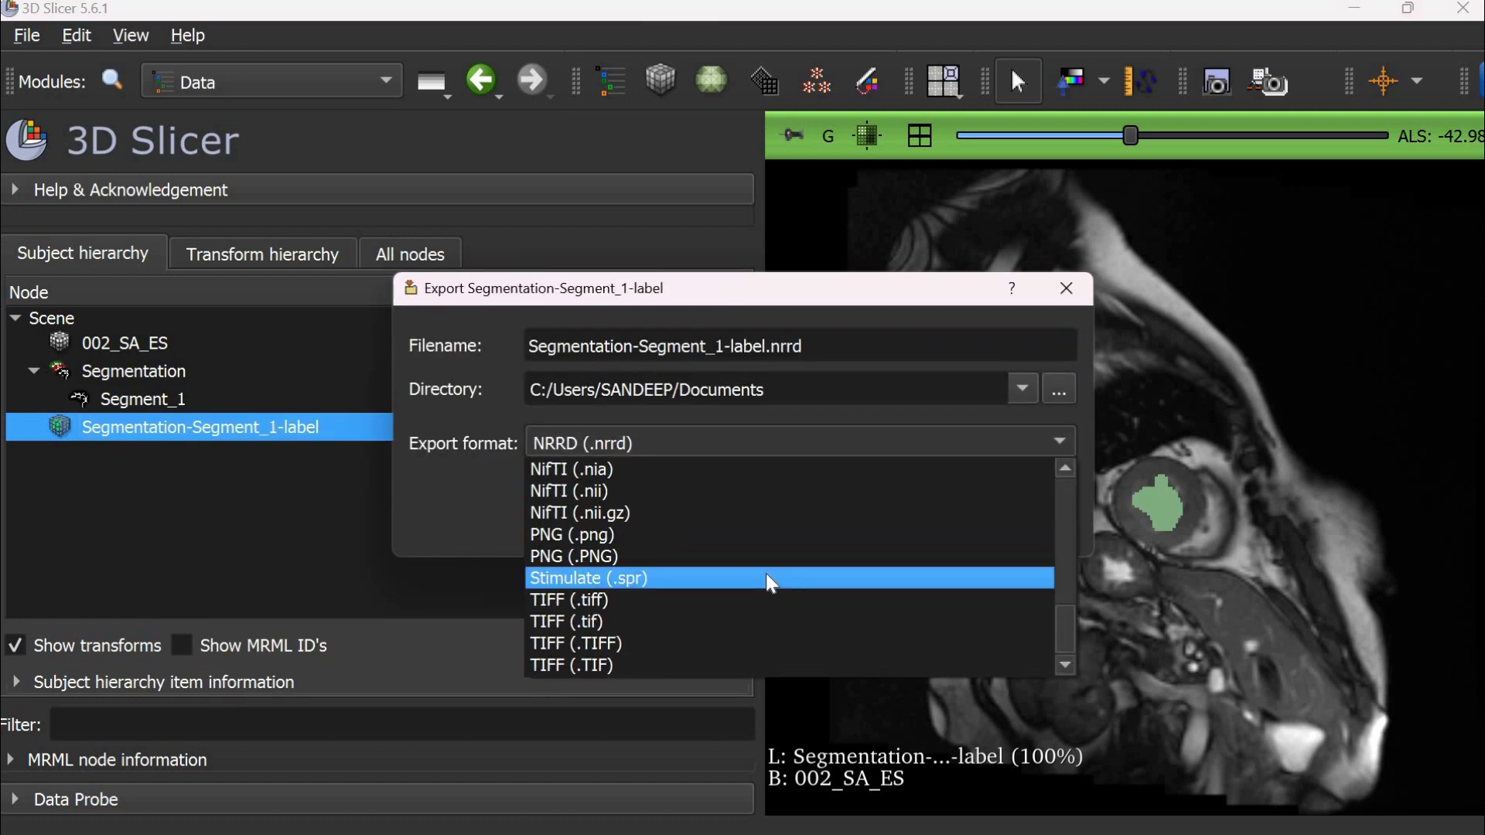
scroll(765, 573, "up", 2)
scroll(1055, 371, "up", 5)
left_click(1083, 563)
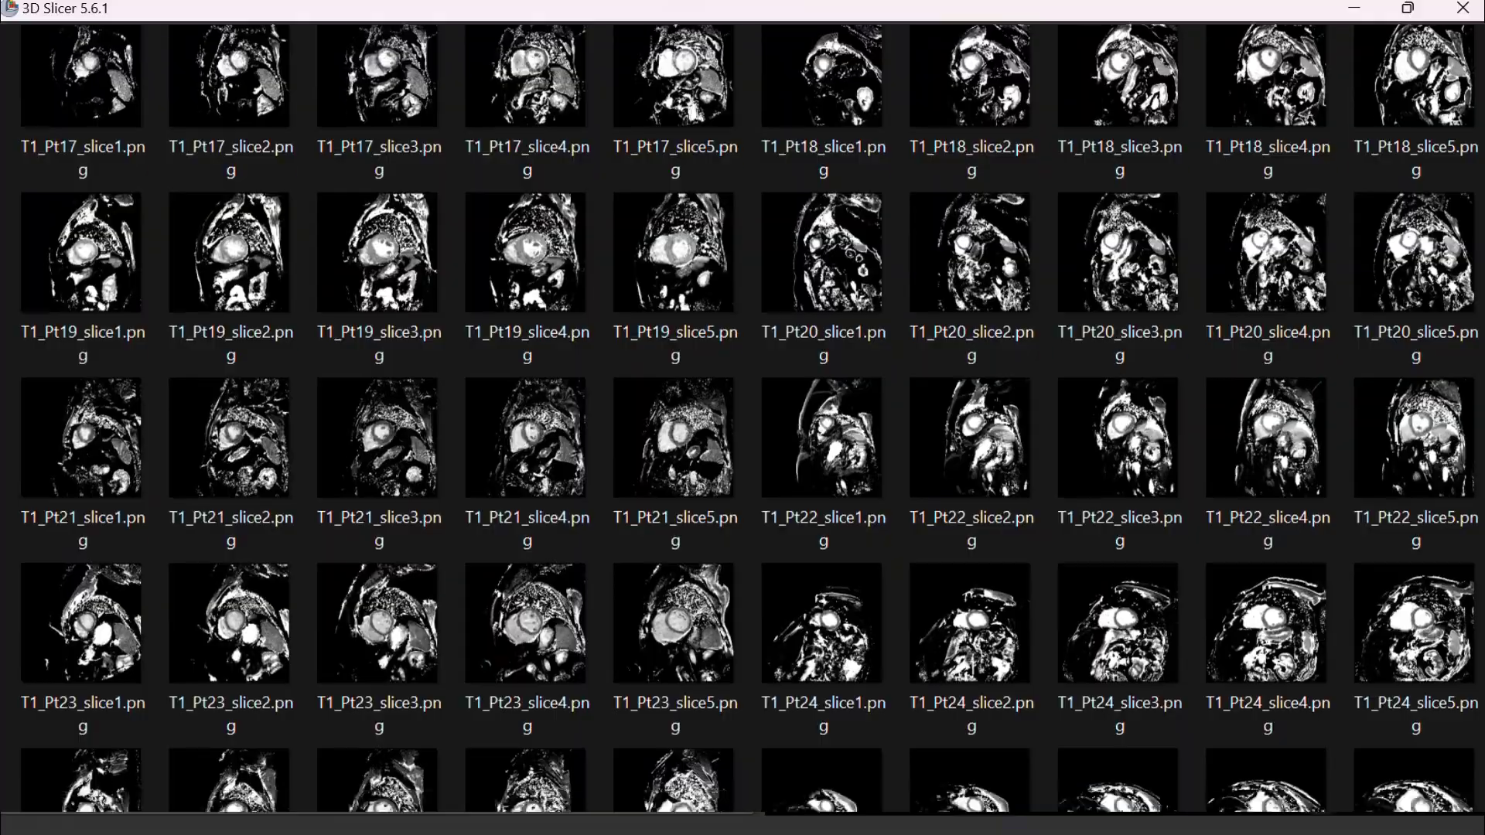
scroll(742, 417, "down", 10)
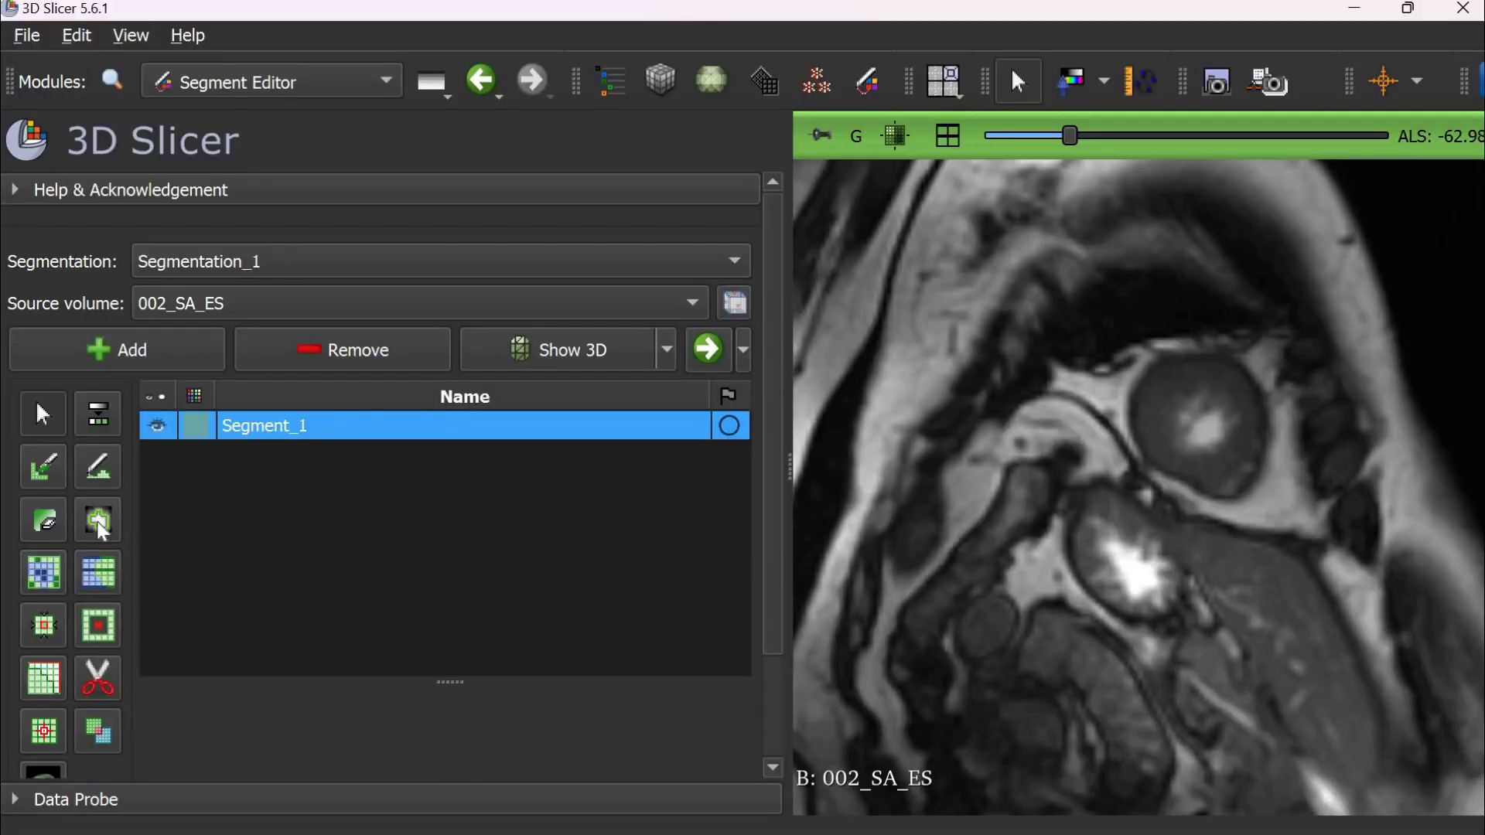
- Switch to Level tracing and fill the left-ventricle cavity on the first two slices
left_click(99, 524)
left_click(1020, 139)
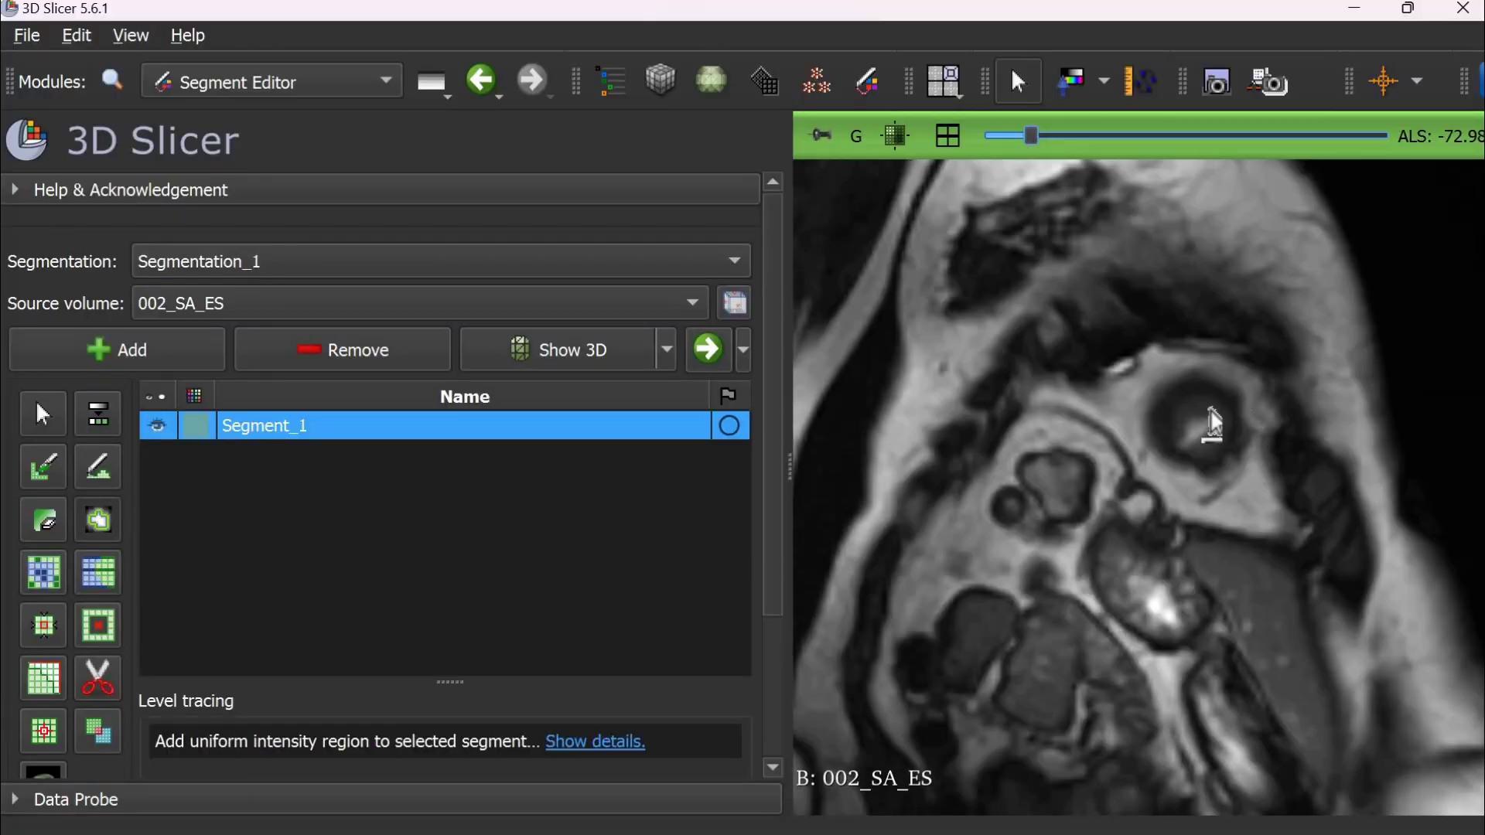
scroll(1214, 423, "up", 3, "ctrl")
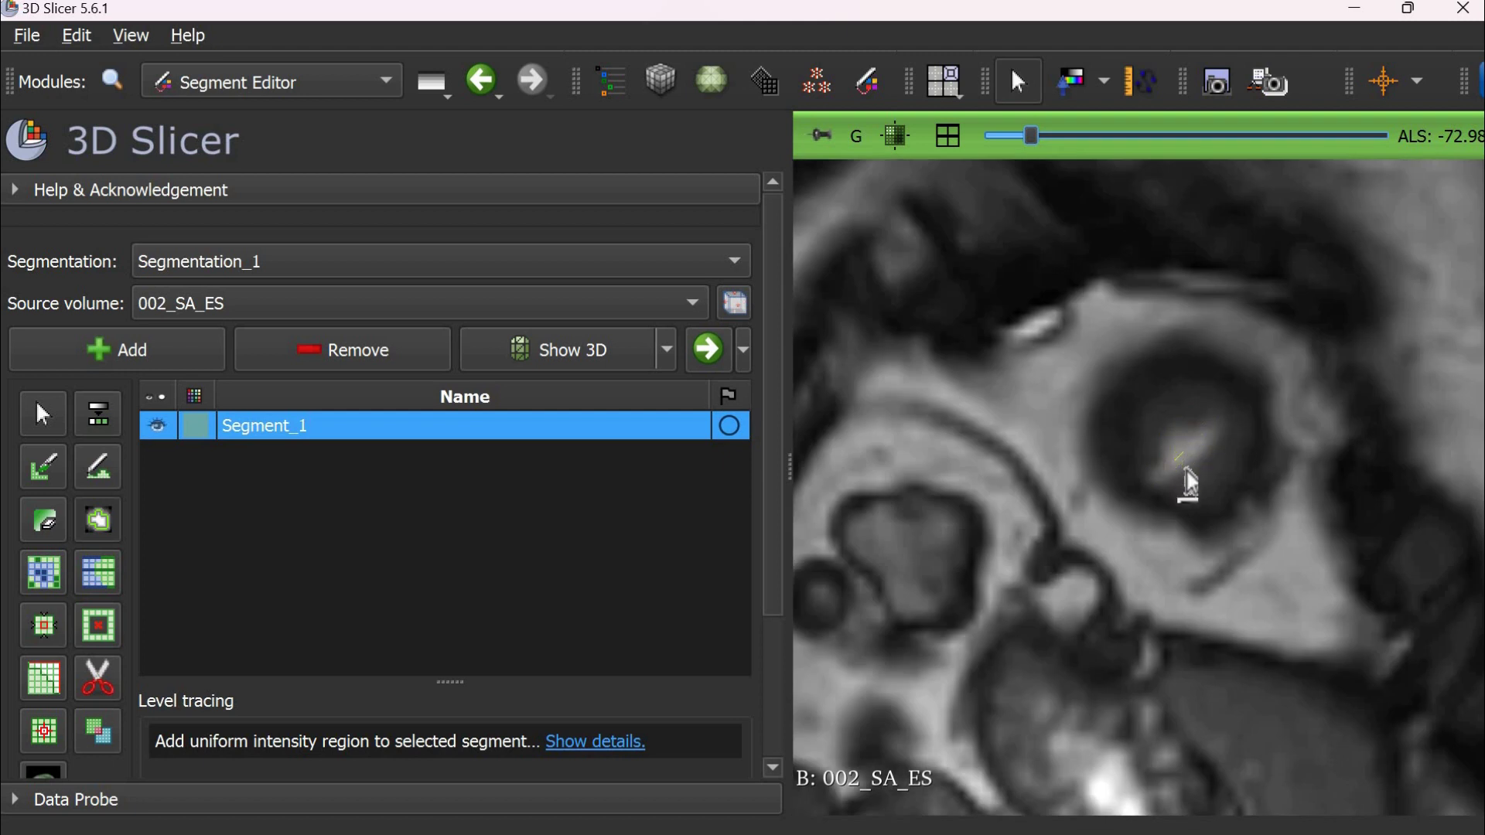
left_click(1188, 475)
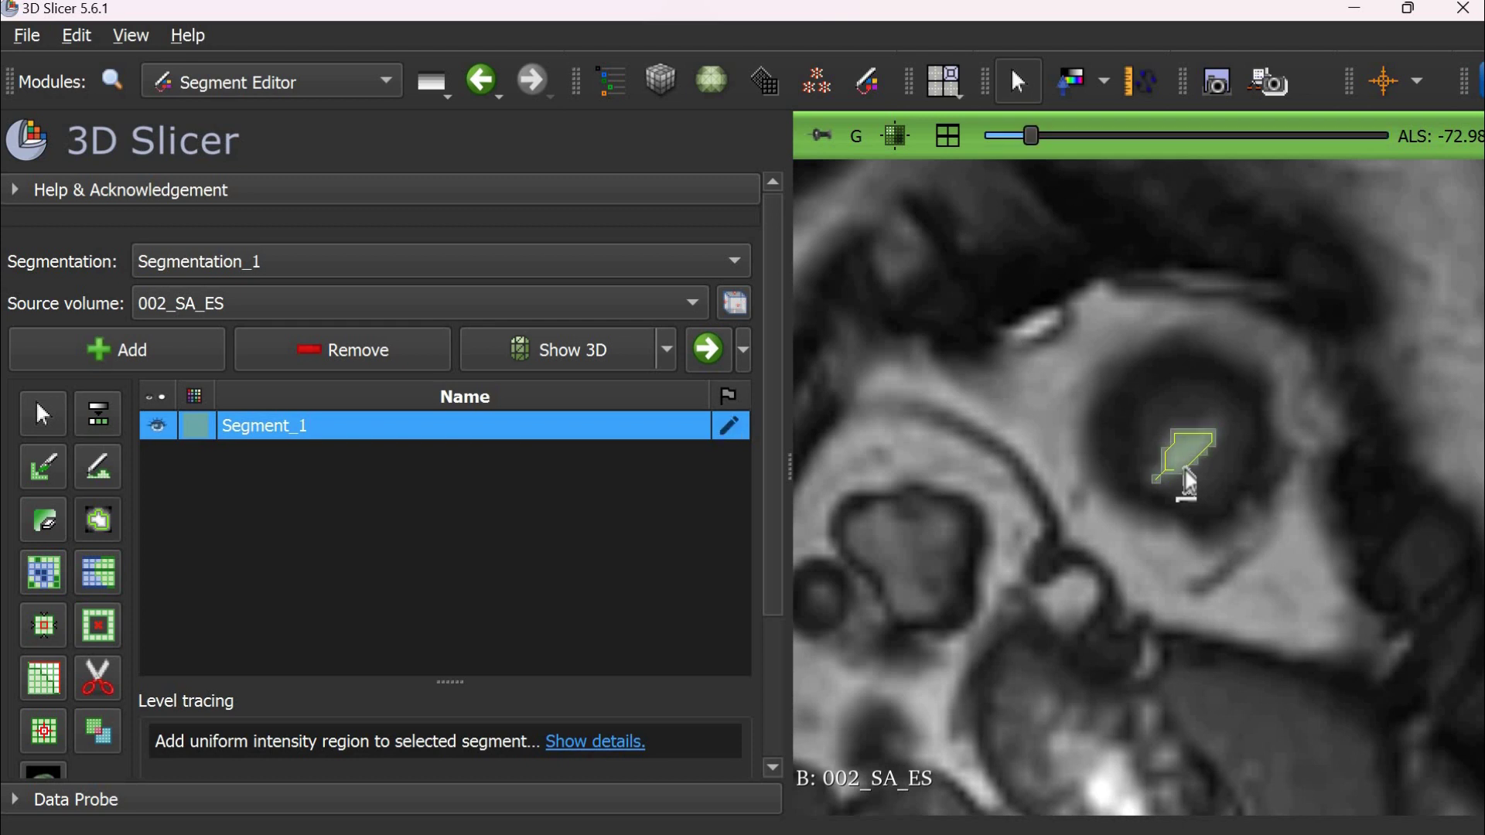
scroll(1188, 481, "up", 1)
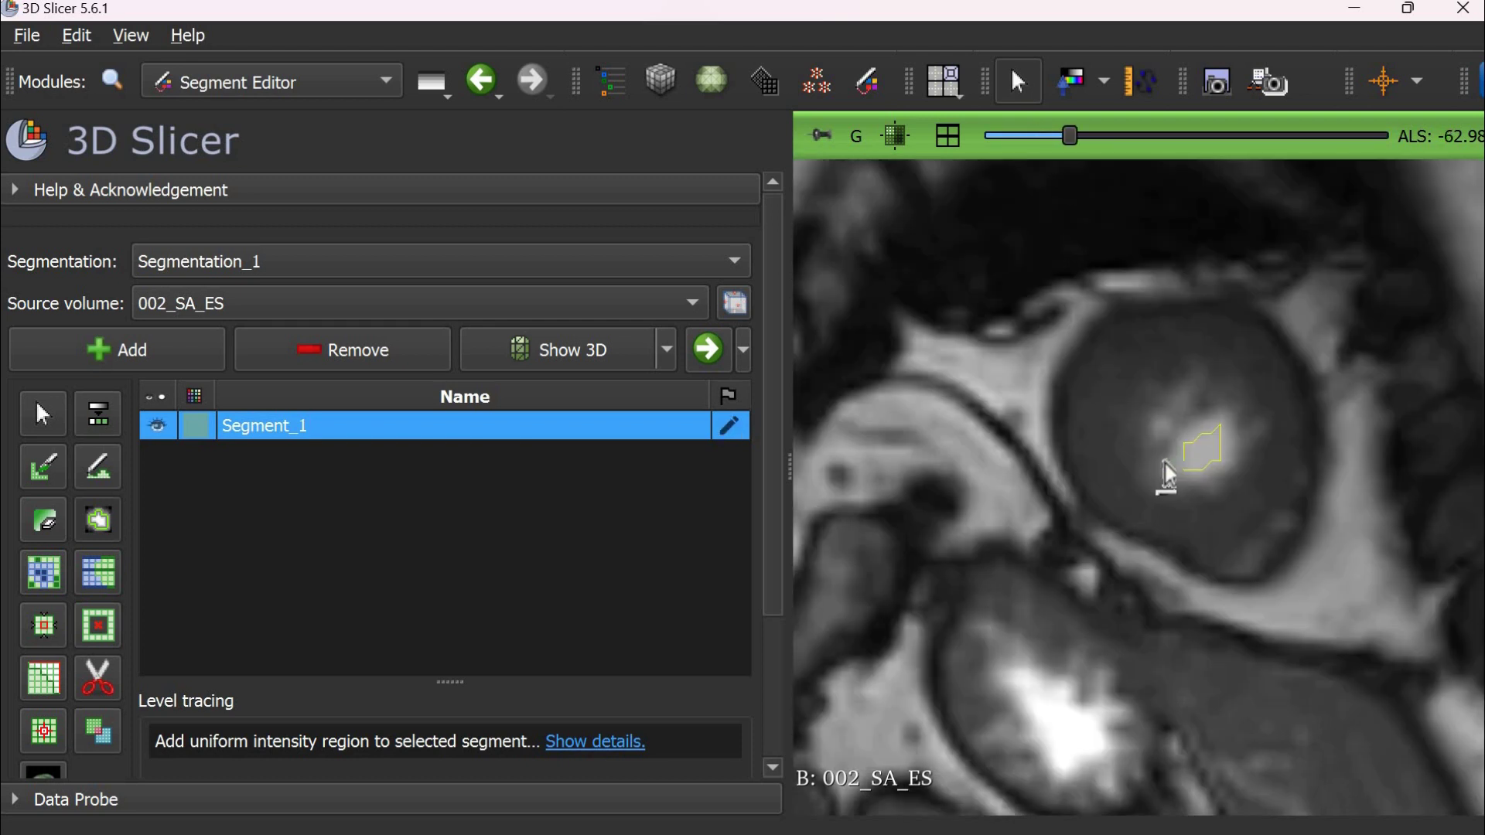
left_click(1170, 462)
- Level-trace the ventricle cavity into Segment_1 on the next four consecutive slices
scroll(1171, 495, "up", 1)
left_click(1175, 502)
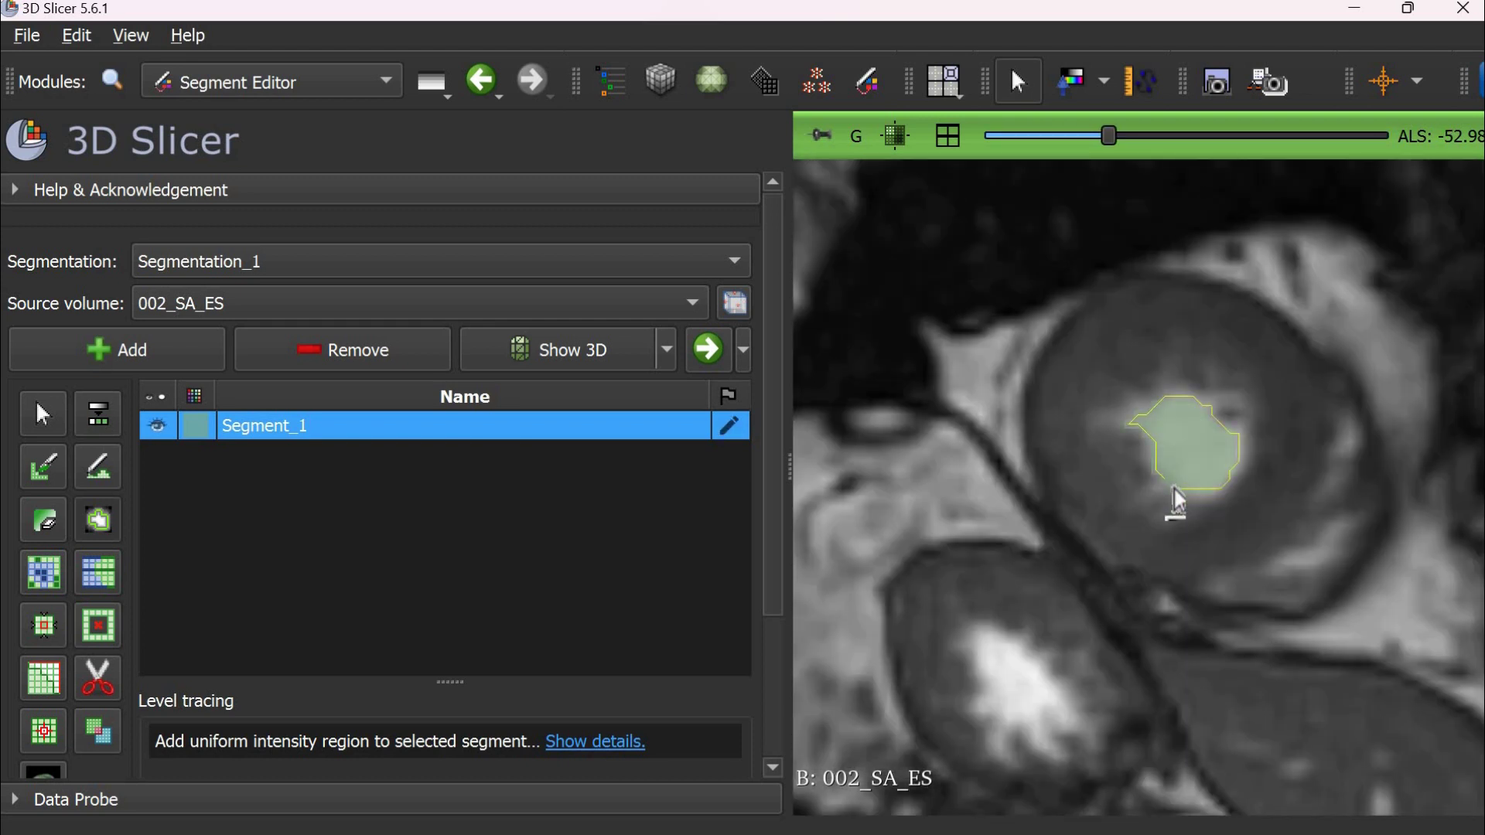
scroll(1175, 506, "up", 1)
left_click(1174, 509)
scroll(1175, 511, "up", 1)
left_click(1176, 515)
scroll(1176, 518, "up", 1)
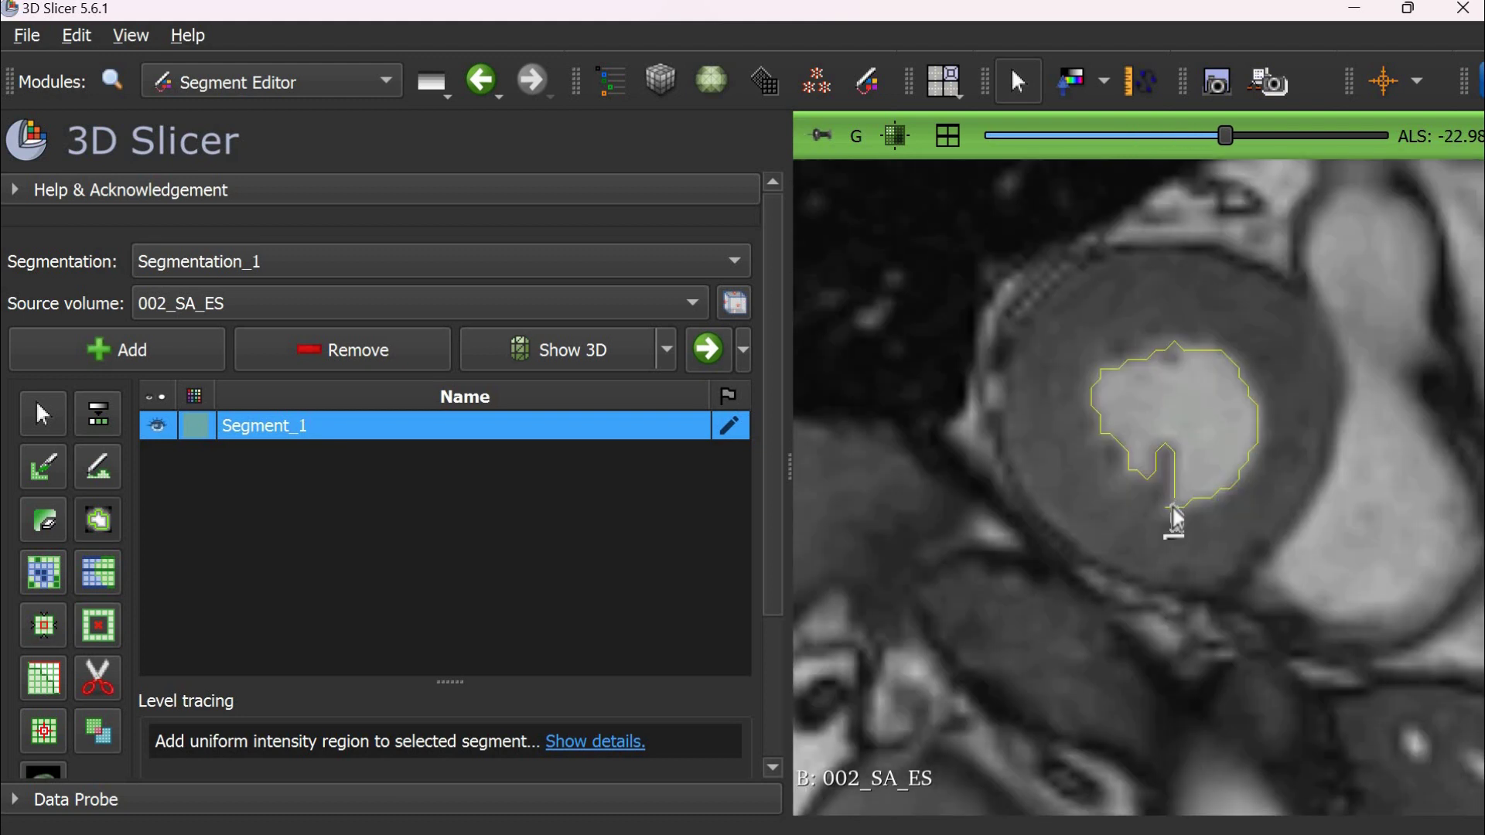
left_click(1175, 517)
scroll(1104, 558, "down", 6)
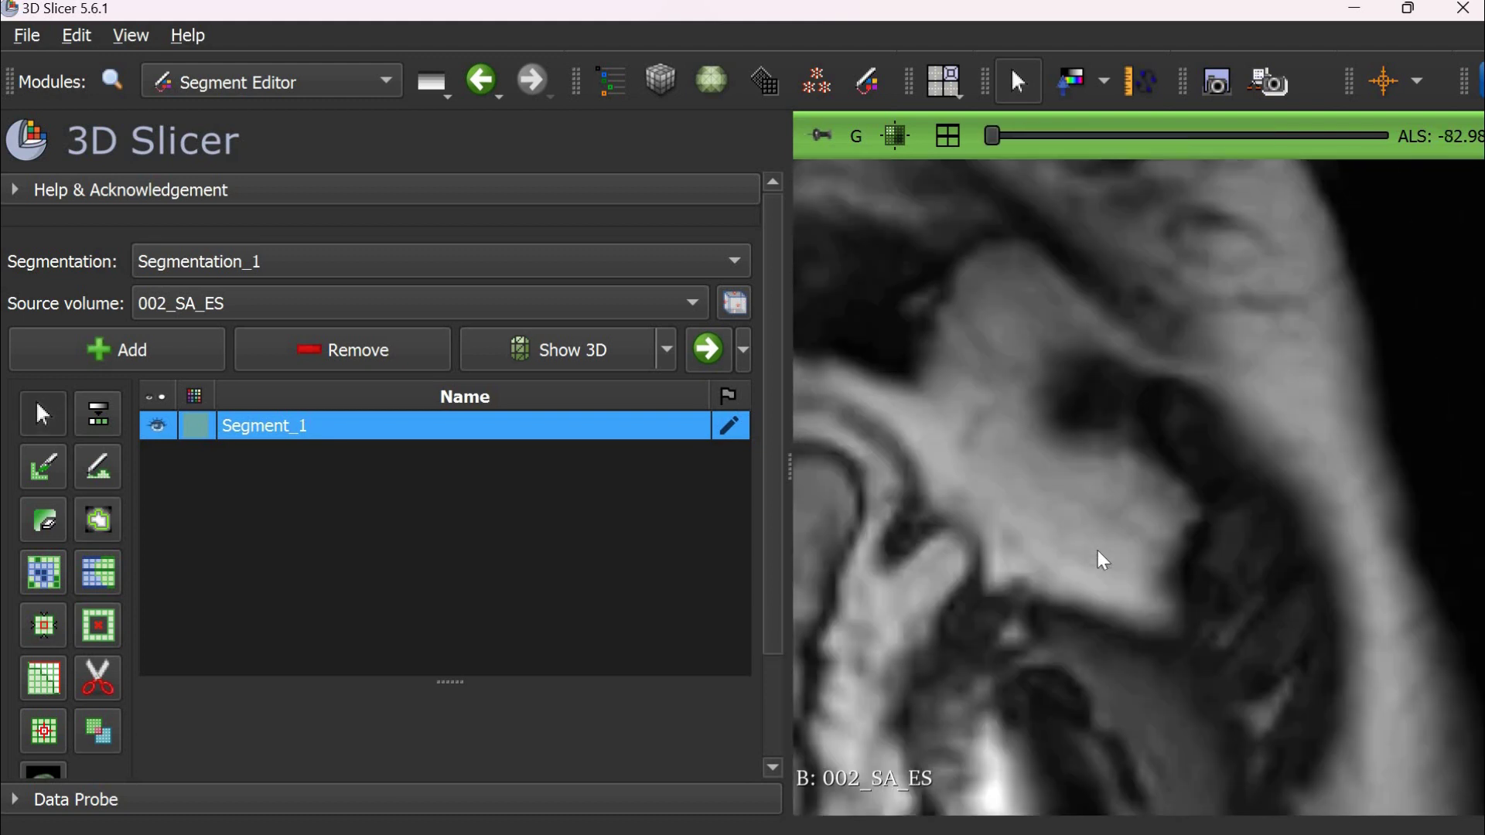
scroll(1103, 558, "up", 2)
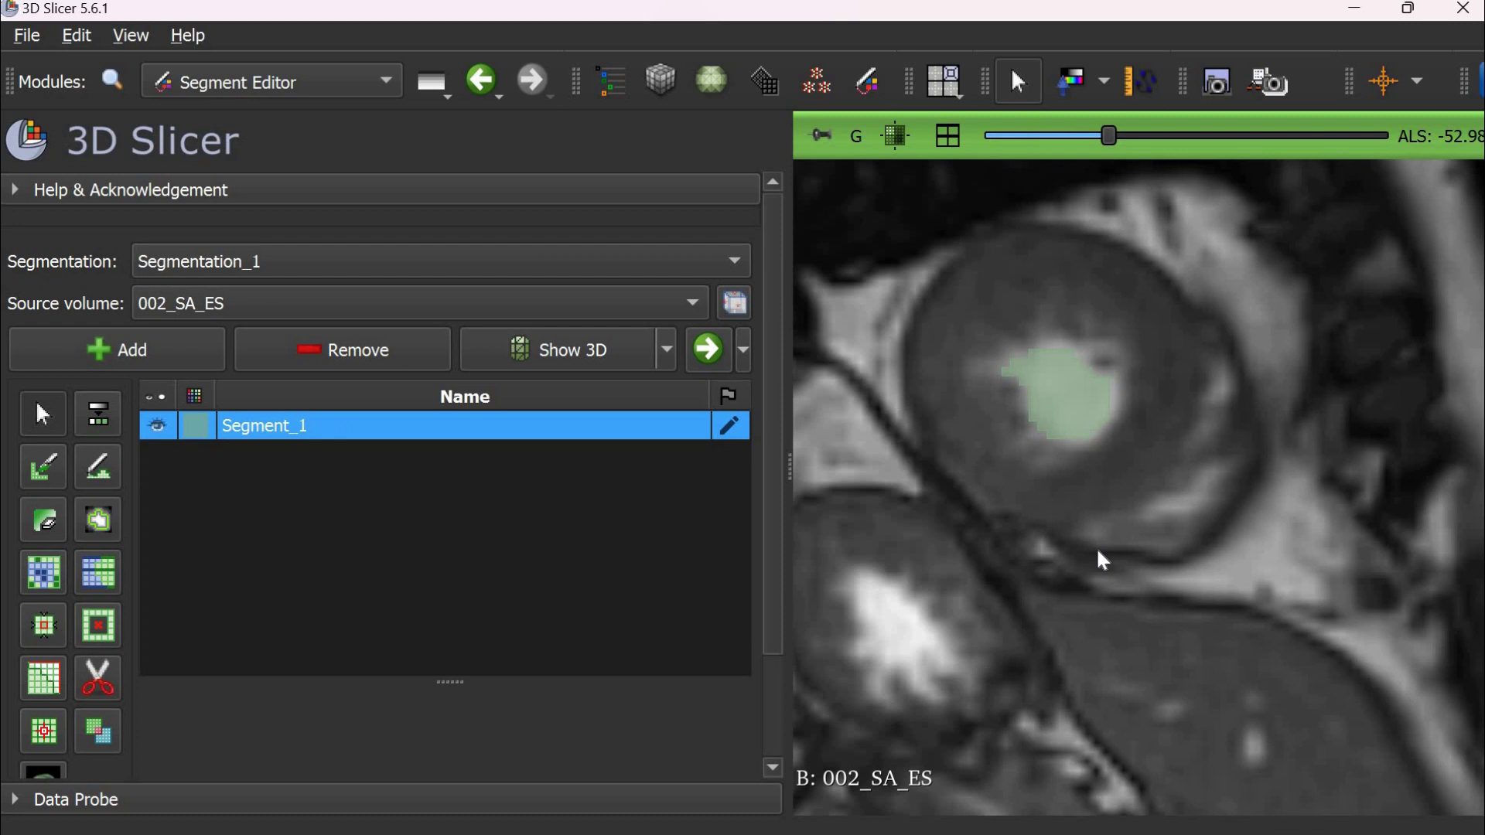
scroll(1104, 559, "up", 2)
scroll(1103, 558, "up", 1)
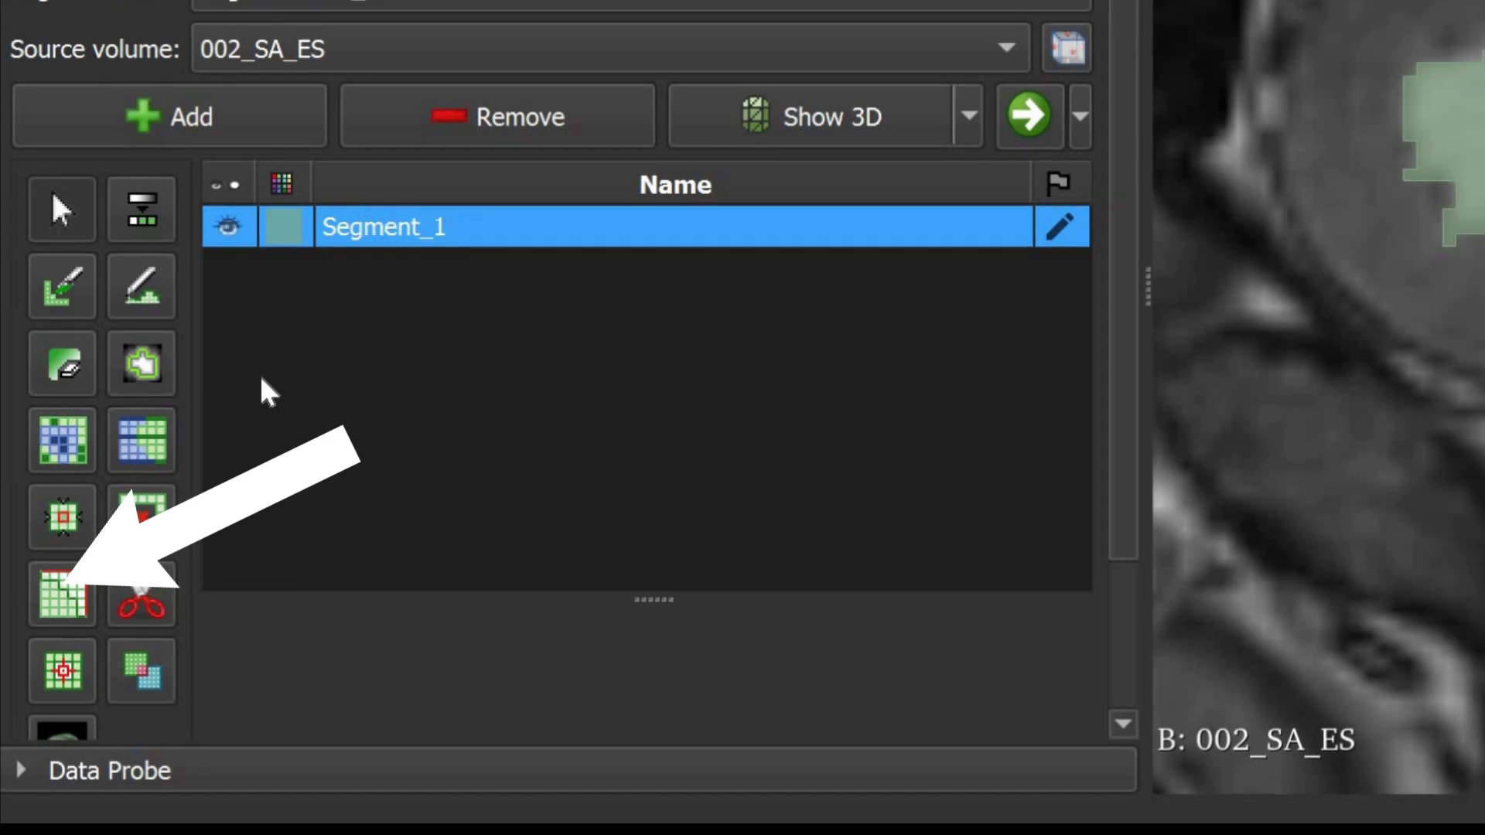
- Smooth Segment_1 with the Gaussian method at 1.5mm standard deviation
left_click(65, 588)
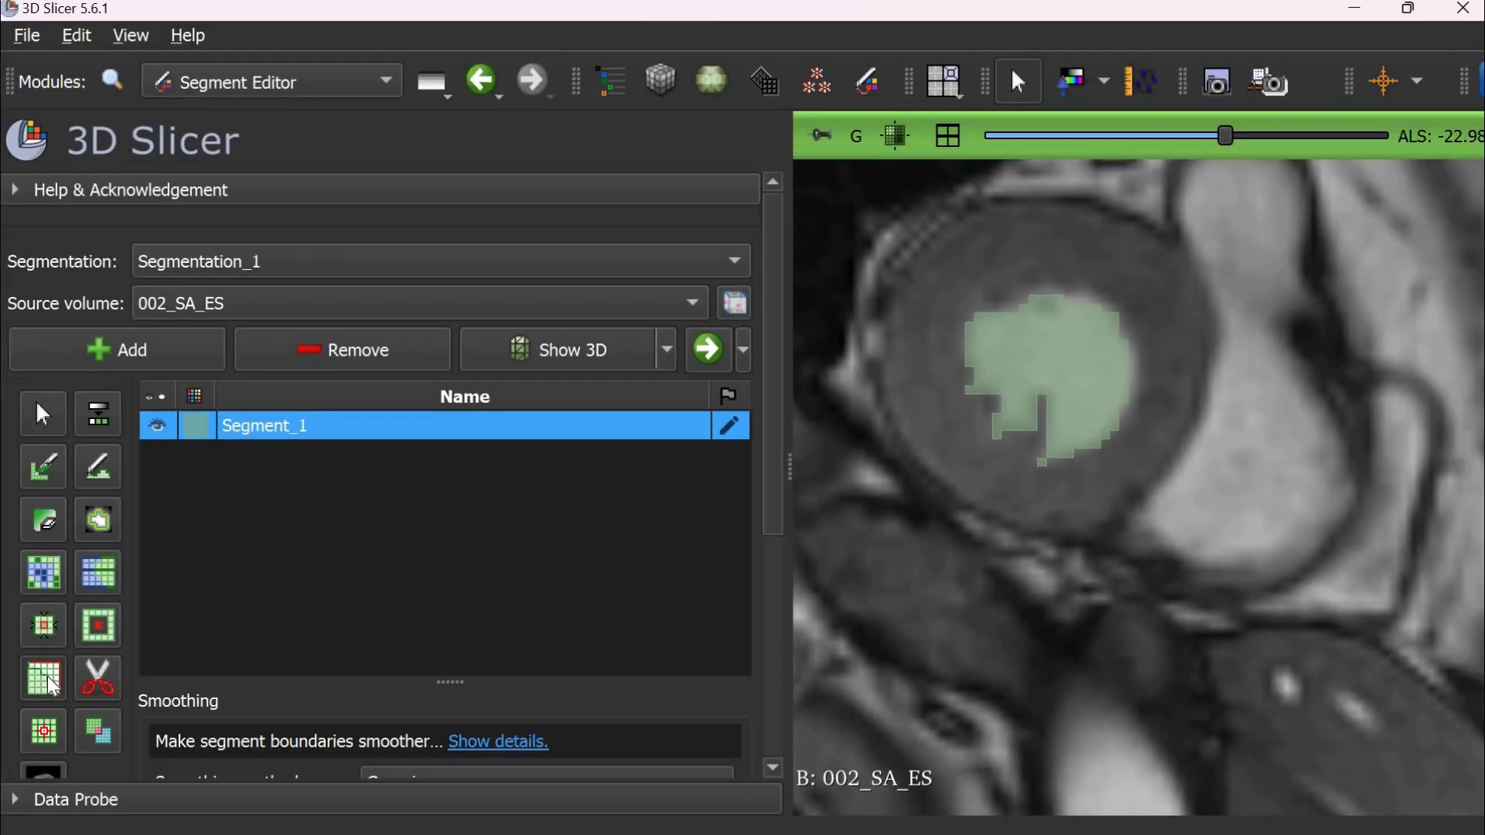
scroll(398, 405, "down", 8)
left_click(464, 388)
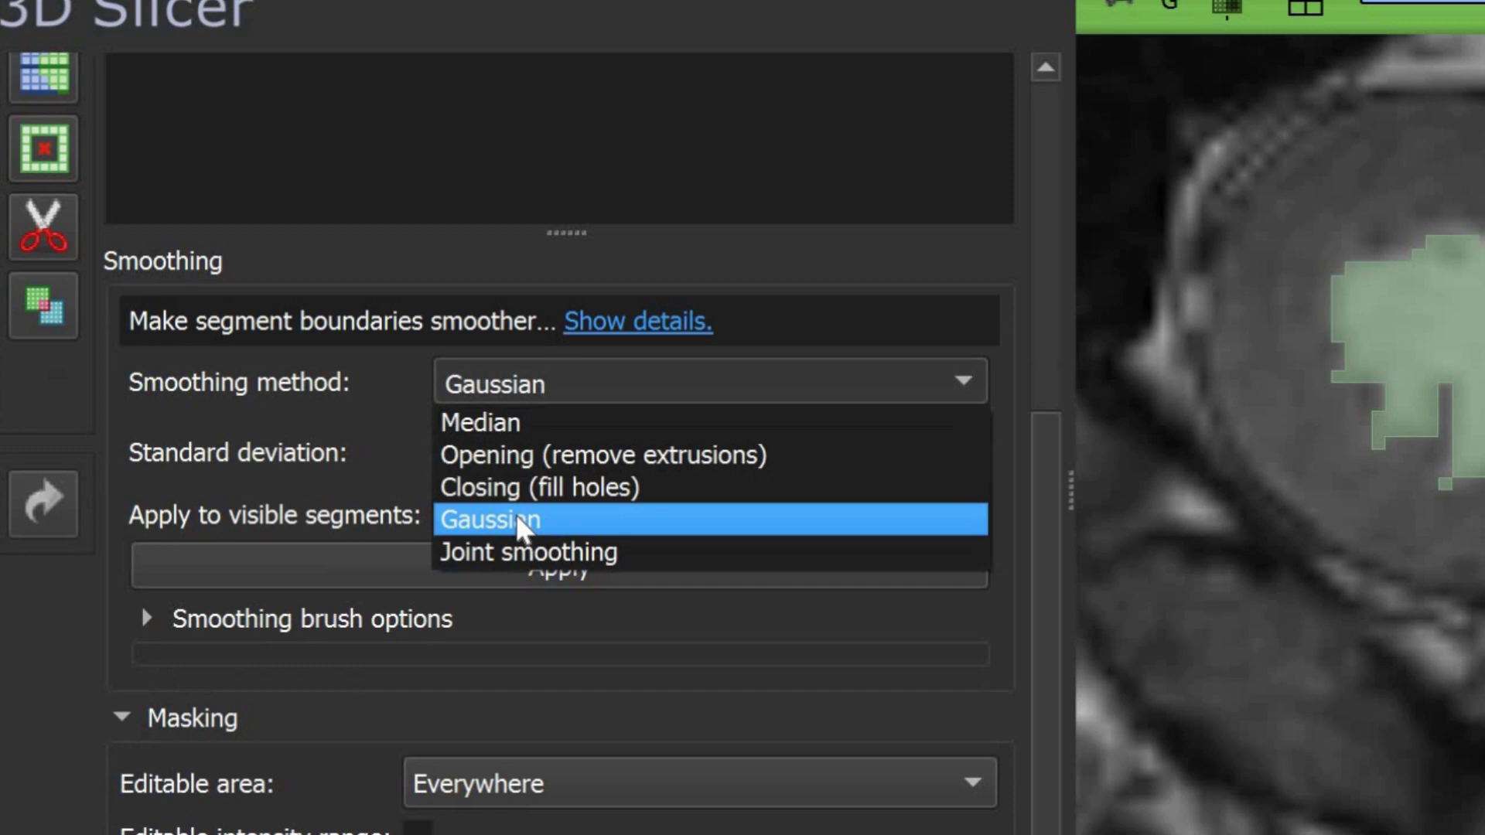
left_click(517, 519)
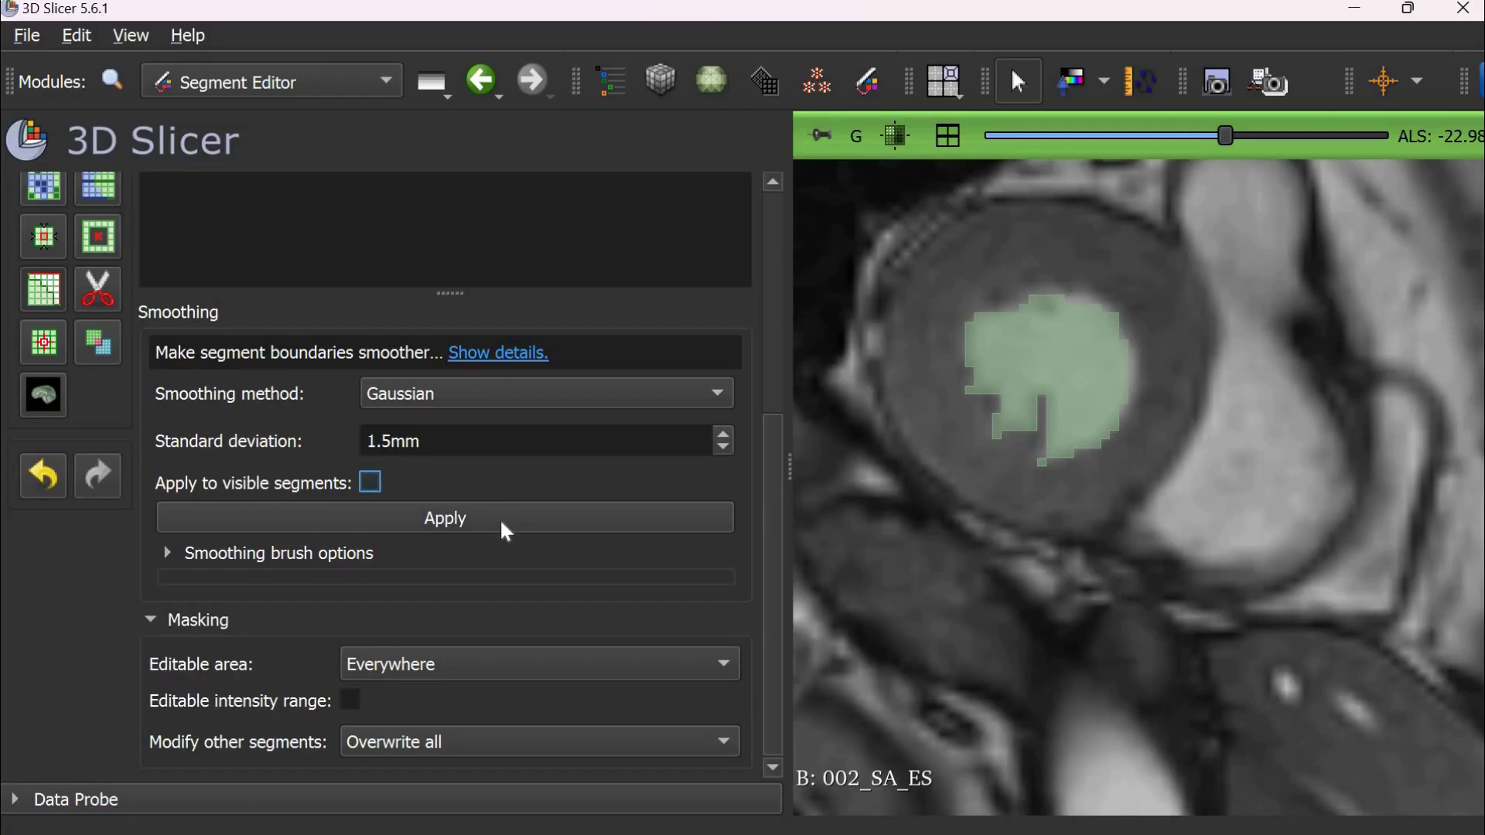
left_click(501, 522)
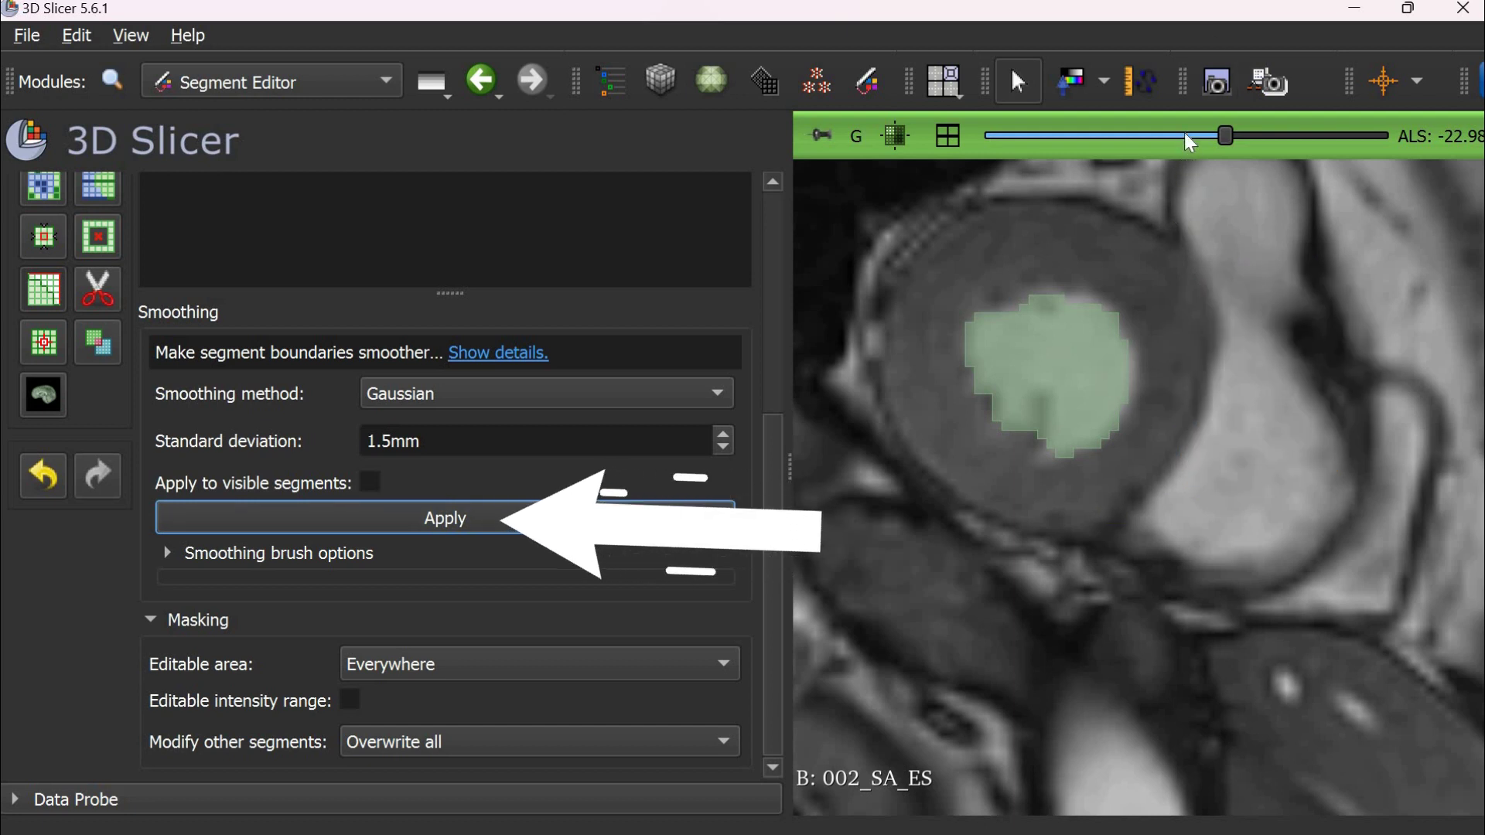
- Scroll through the slices to inspect the smoothed Segment_1 outline
scroll(1185, 133, "down", 2)
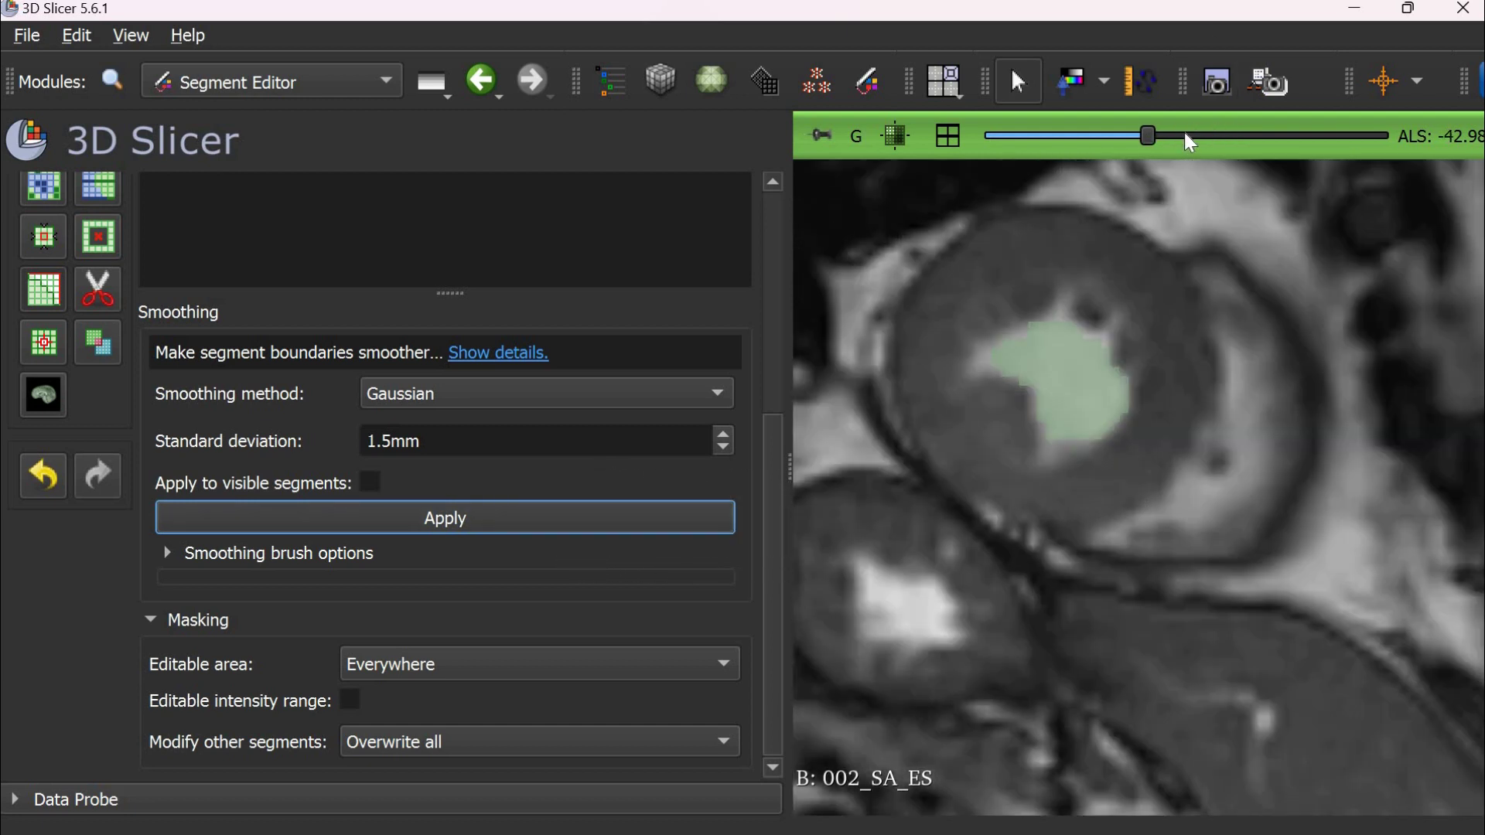
scroll(1185, 132, "down", 3)
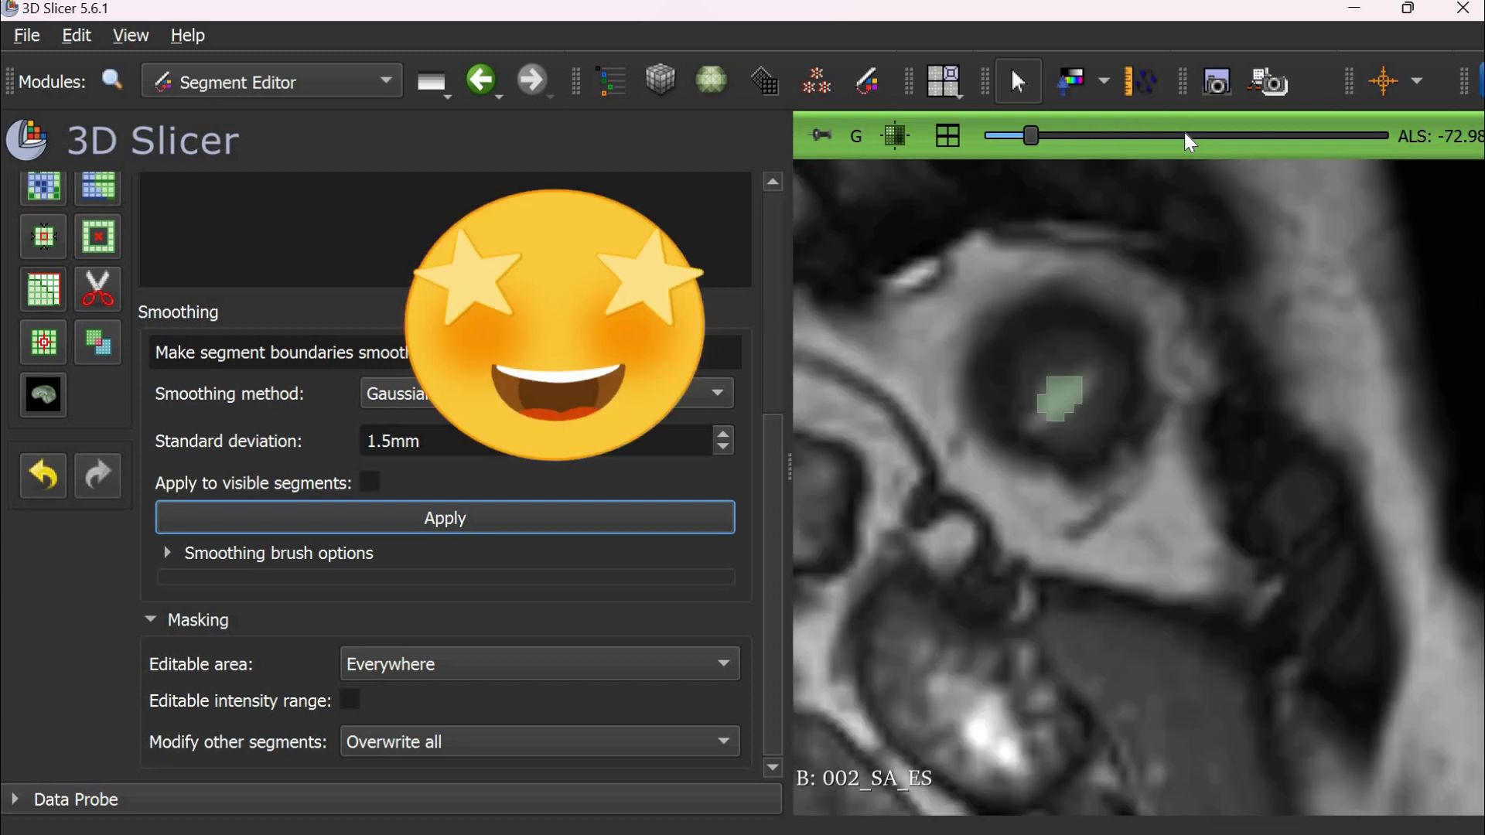
scroll(1184, 133, "up", 2)
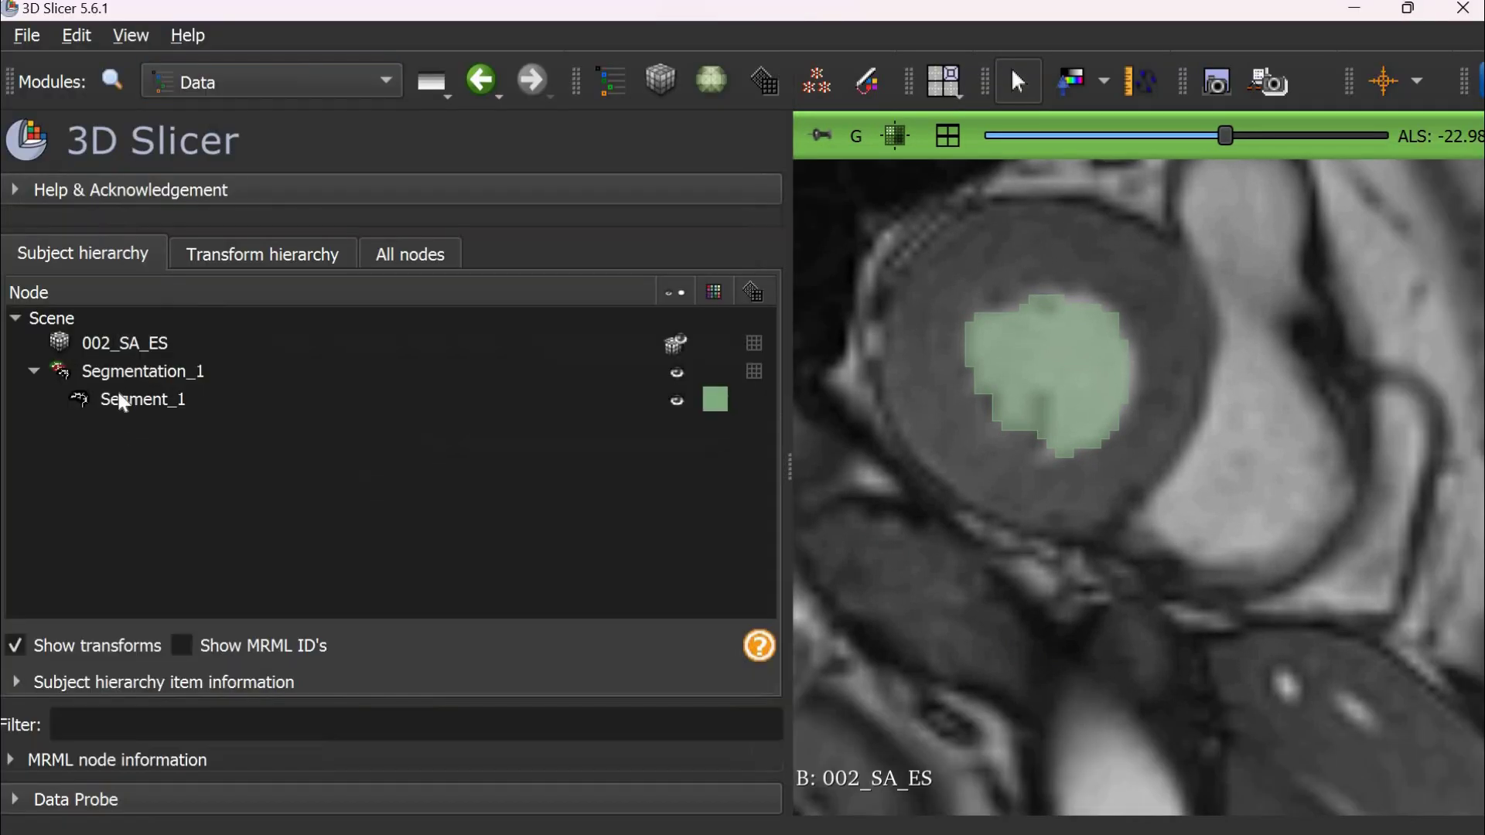
- Export Segment_1 as a binary labelmap node from the data hierarchy
left_click(133, 403)
right_click(128, 399)
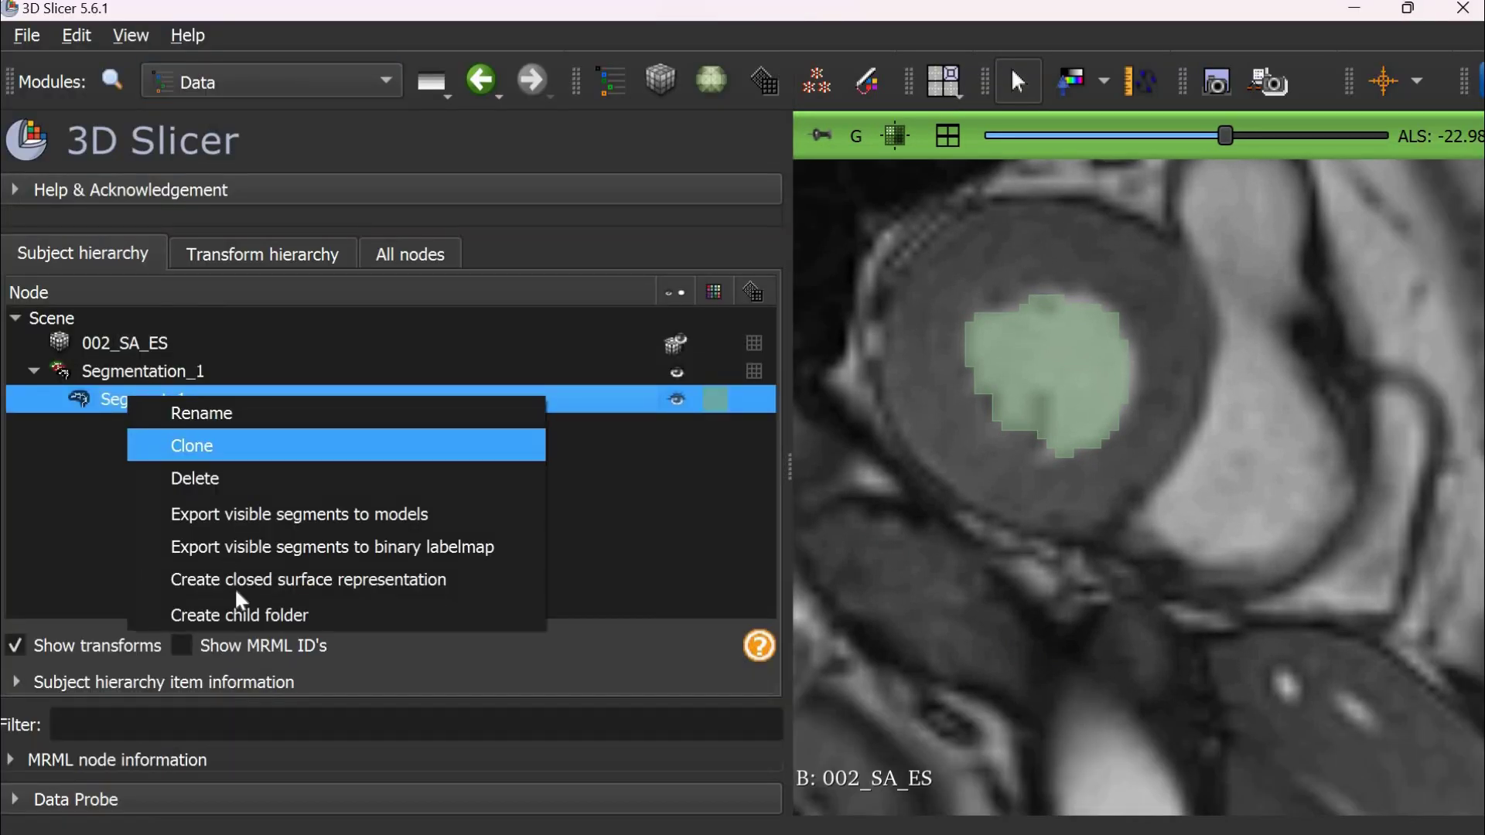
left_click(232, 543)
- Start exporting Segmentation_1-Segment_1-label to a file and browse the export formats
right_click(308, 431)
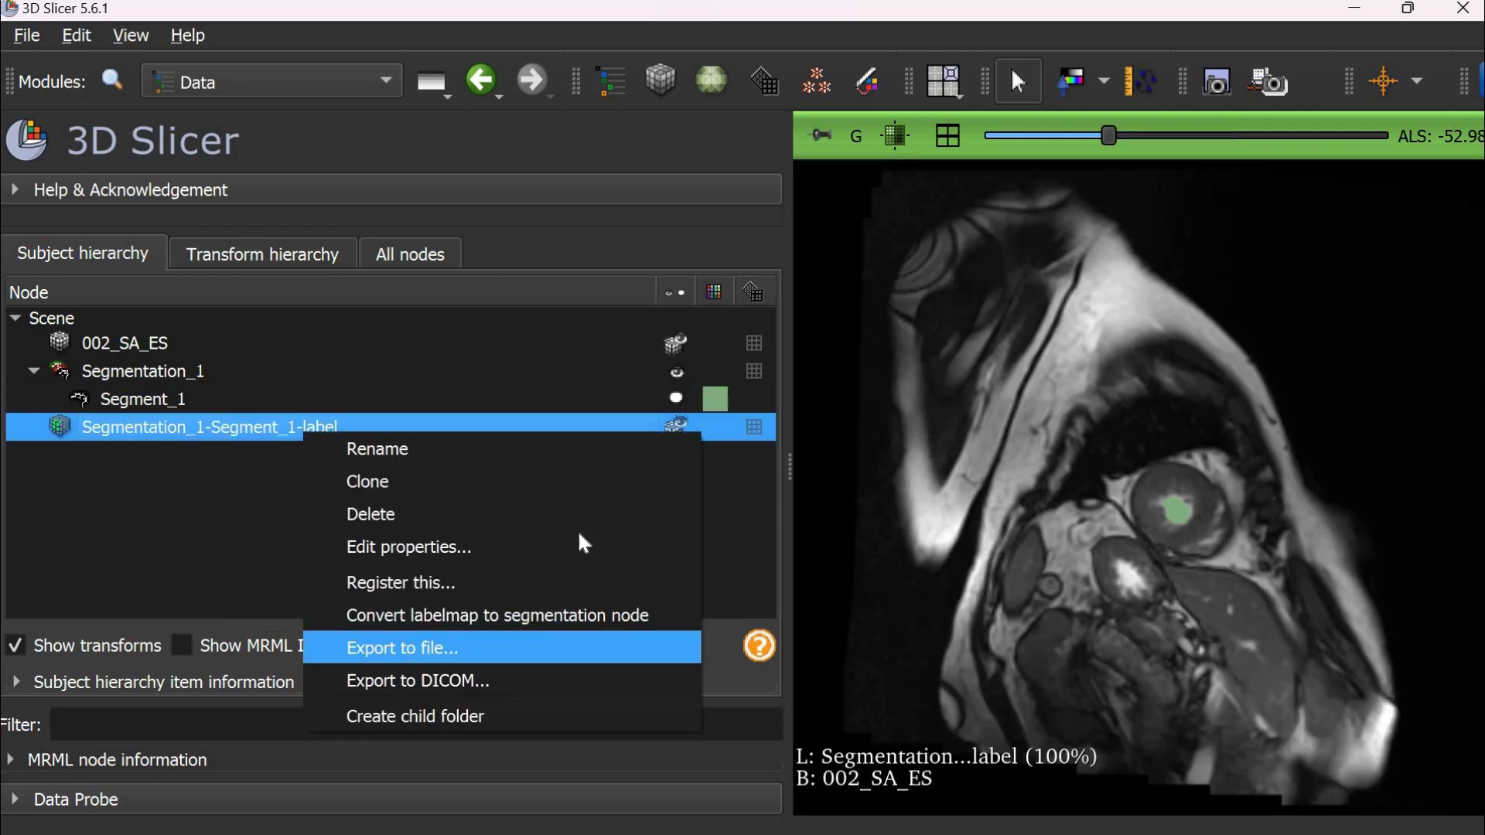
left_click(587, 647)
left_click(699, 447)
scroll(715, 570, "down", 9)
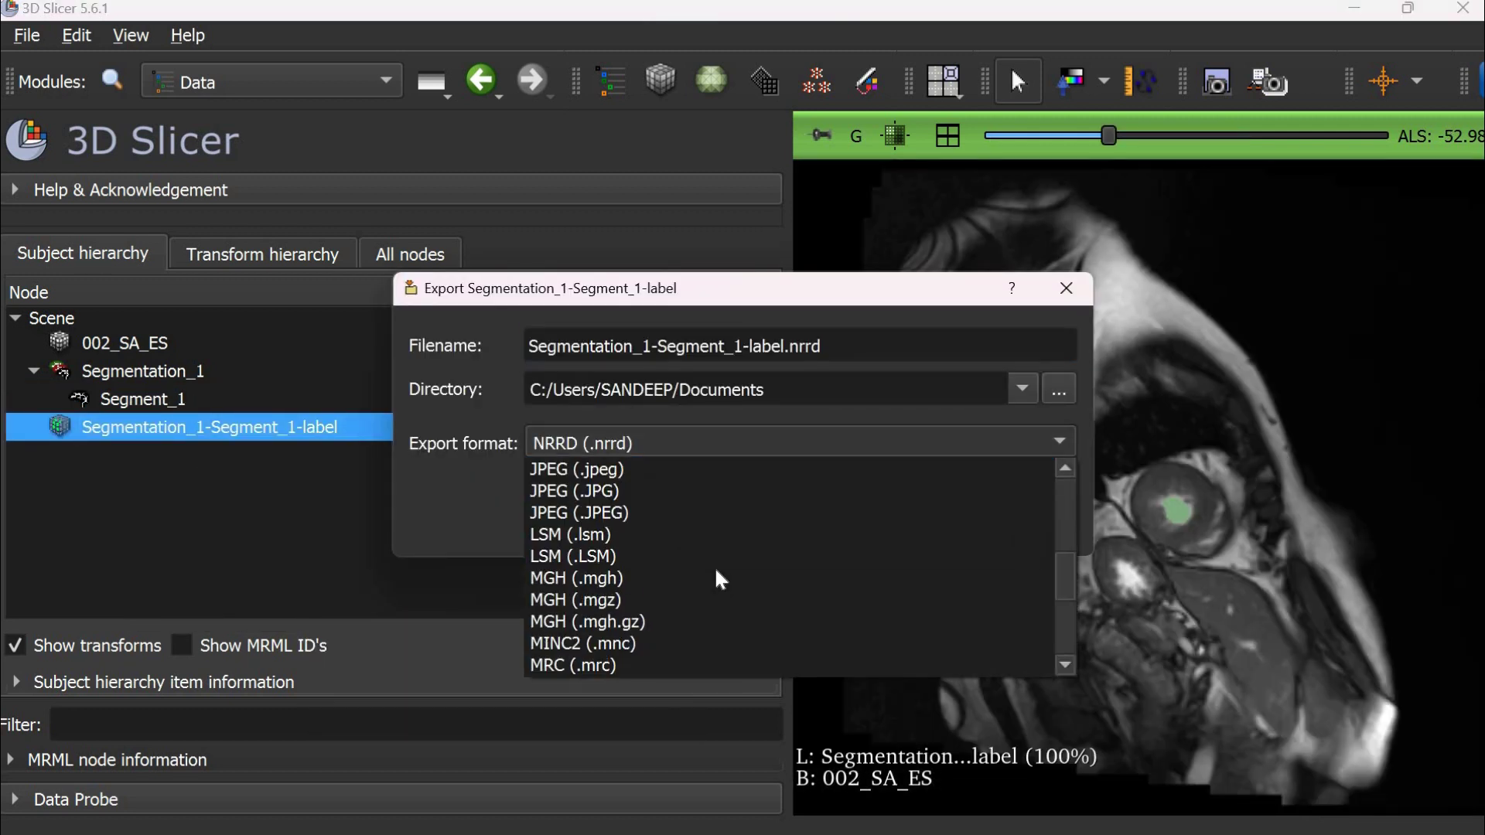